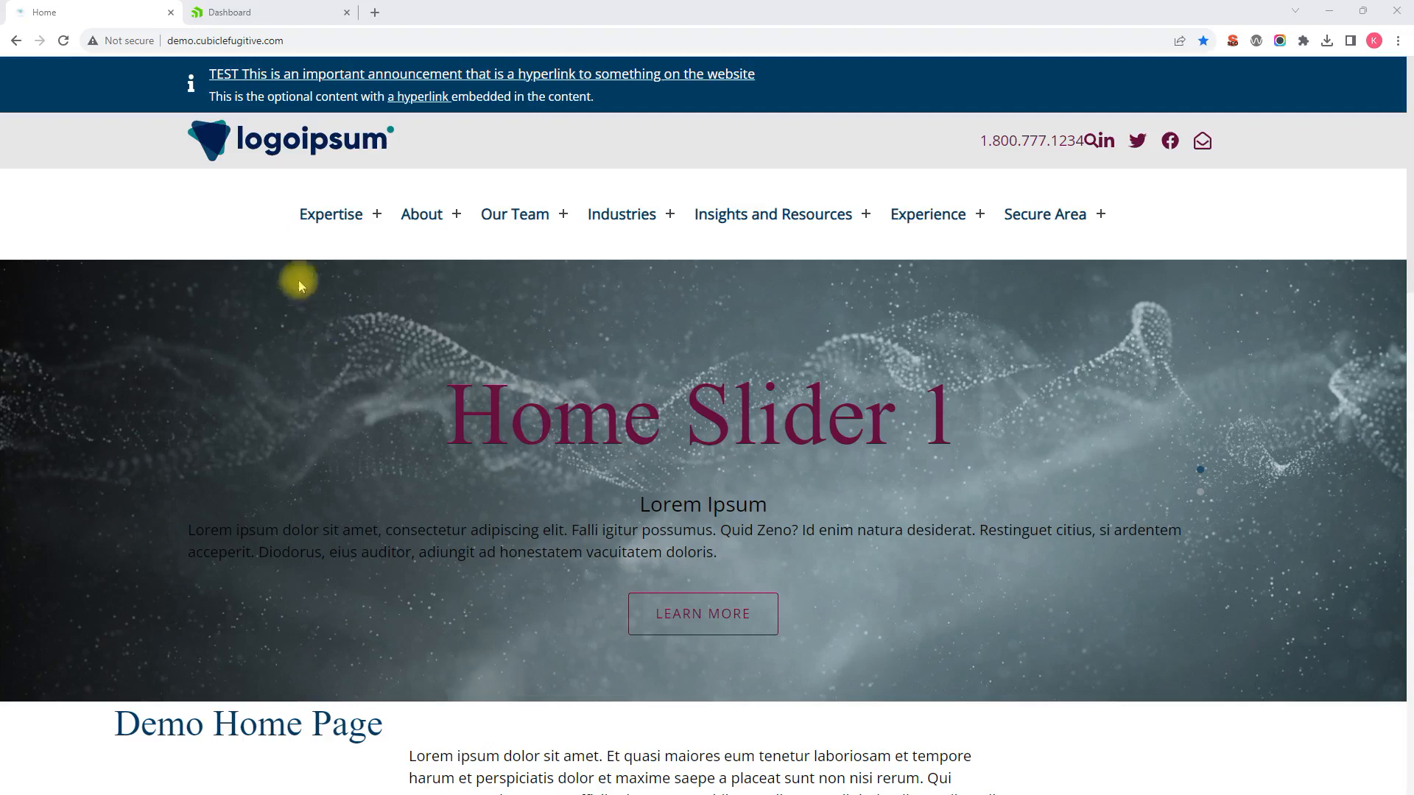
Step: Browse the live site's Expertise listing and the Top Level Expertise 1 page
click(331, 214)
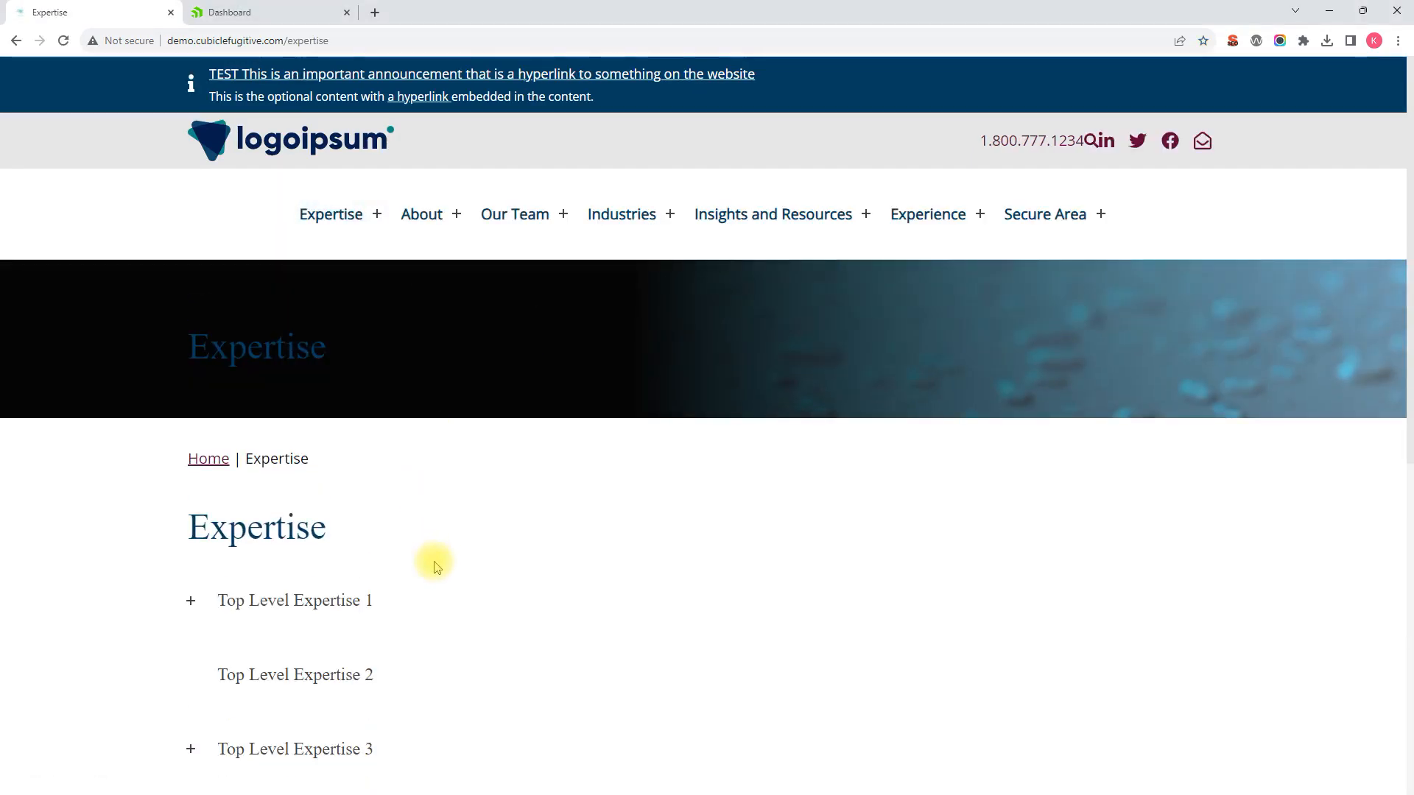
scroll(432, 556, down, 3)
scroll(412, 458, down, 1)
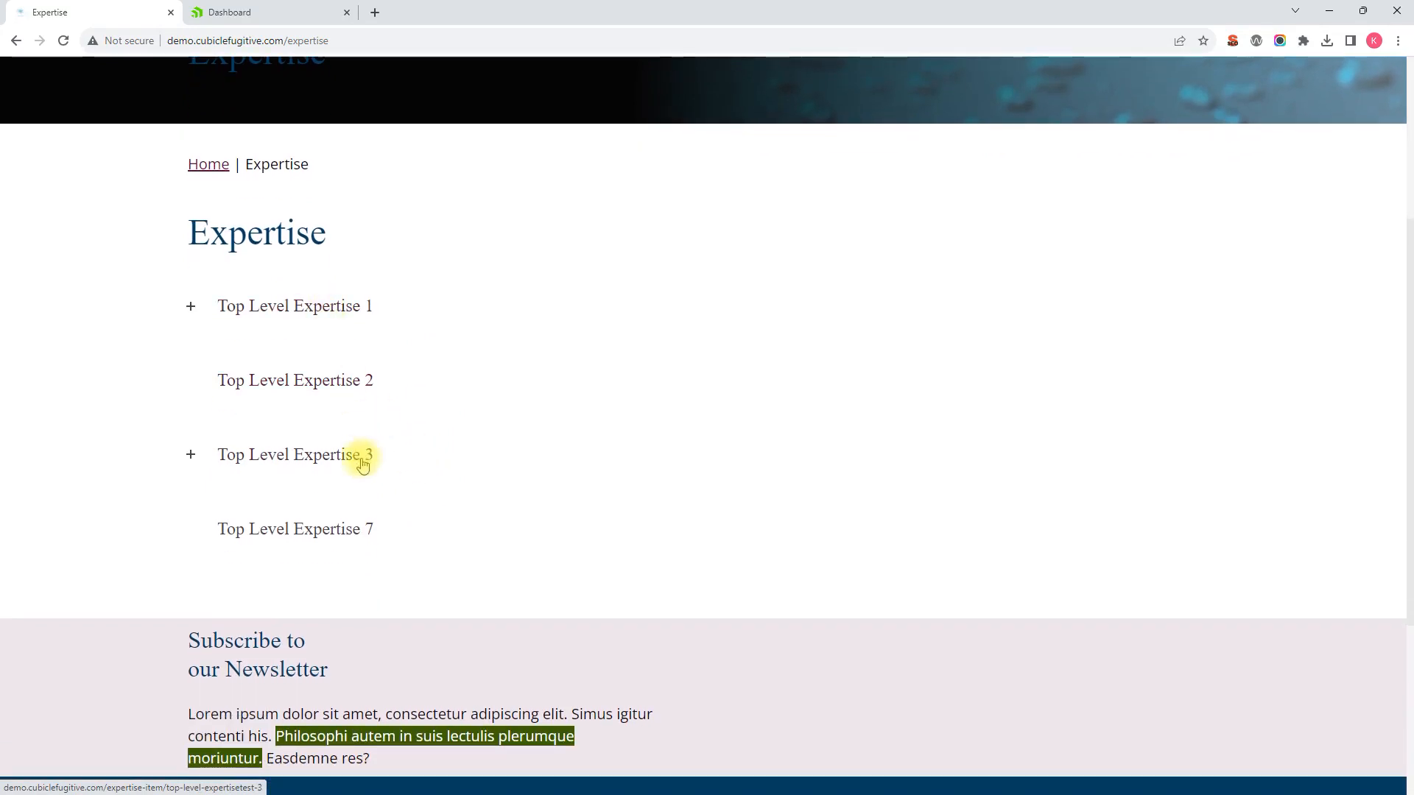
click(266, 306)
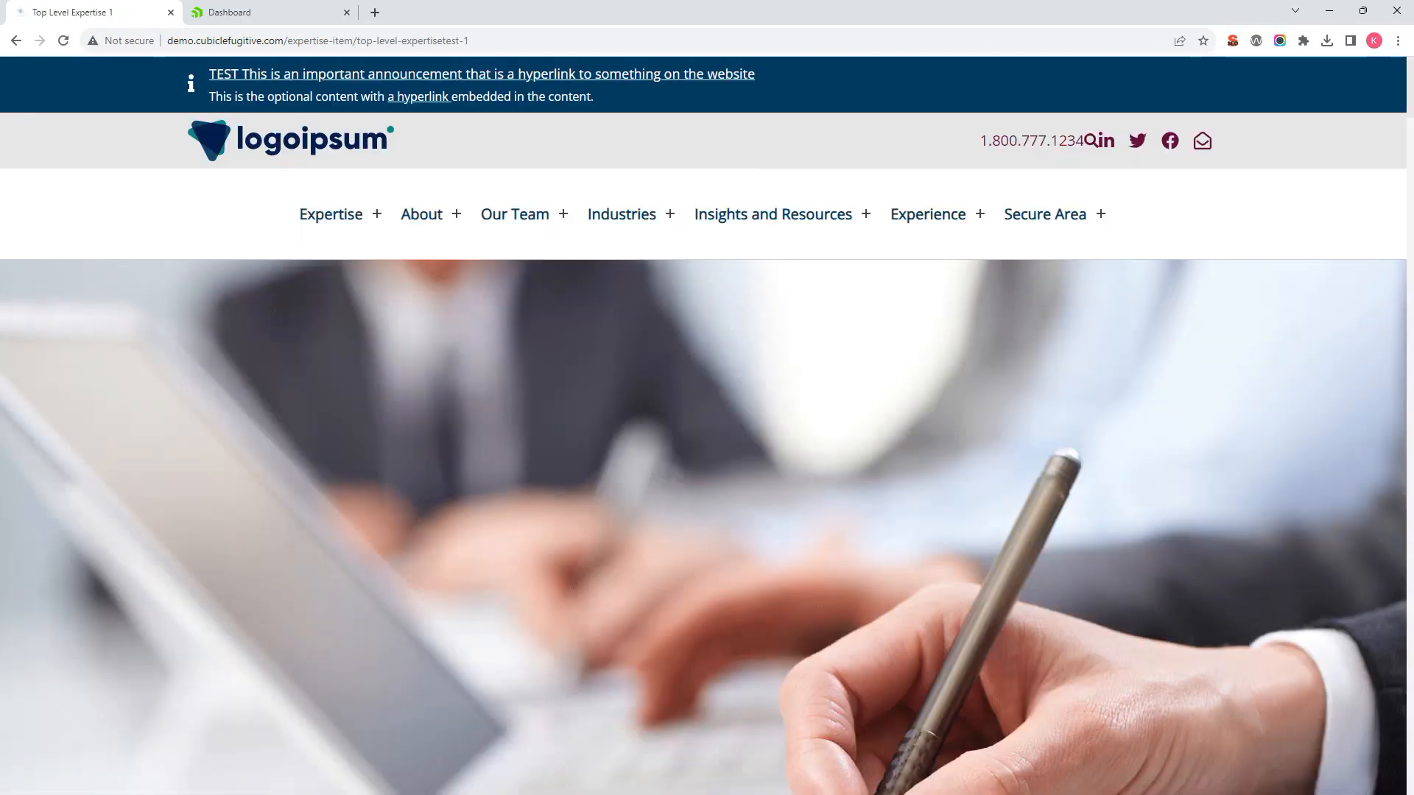
scroll(410, 474, down, 5)
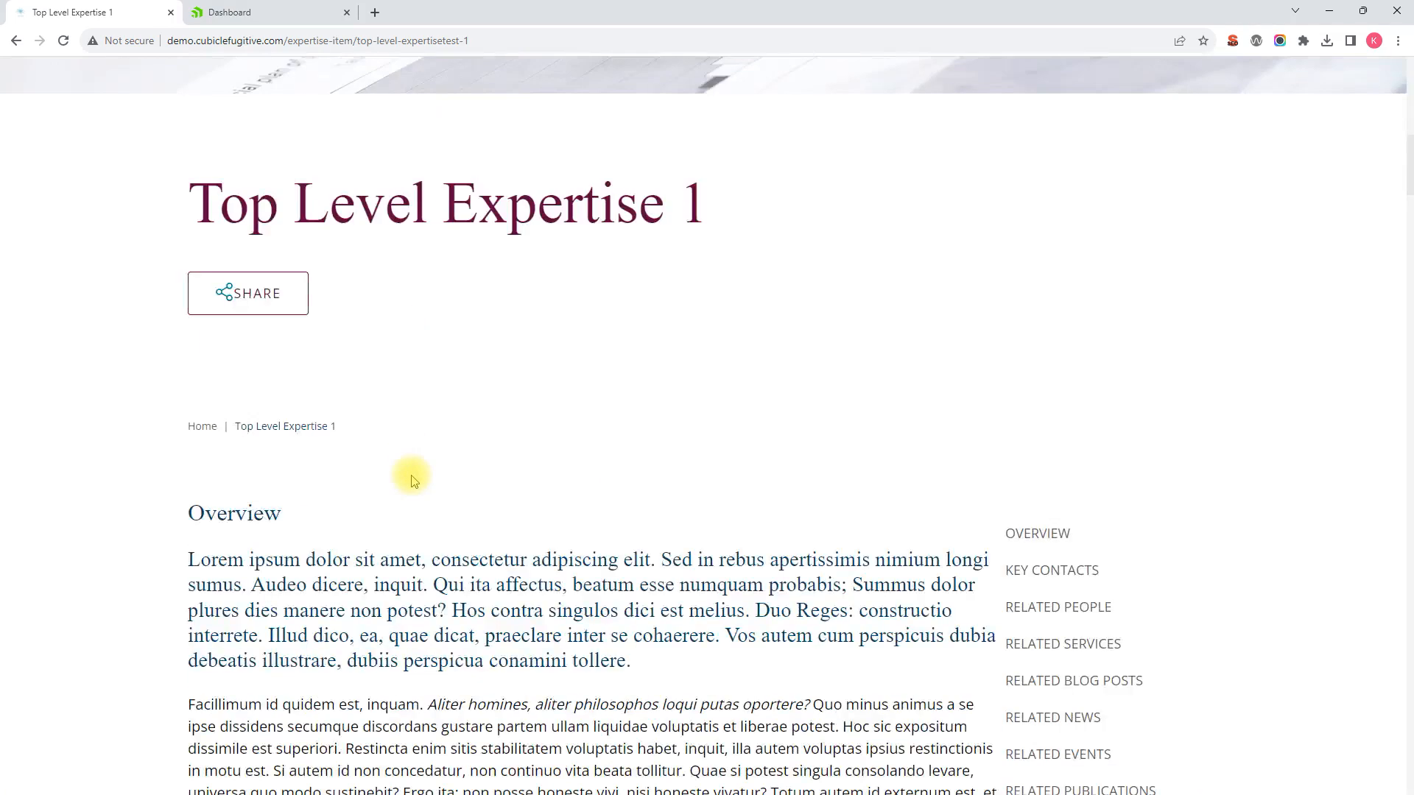
scroll(411, 473, up, 5)
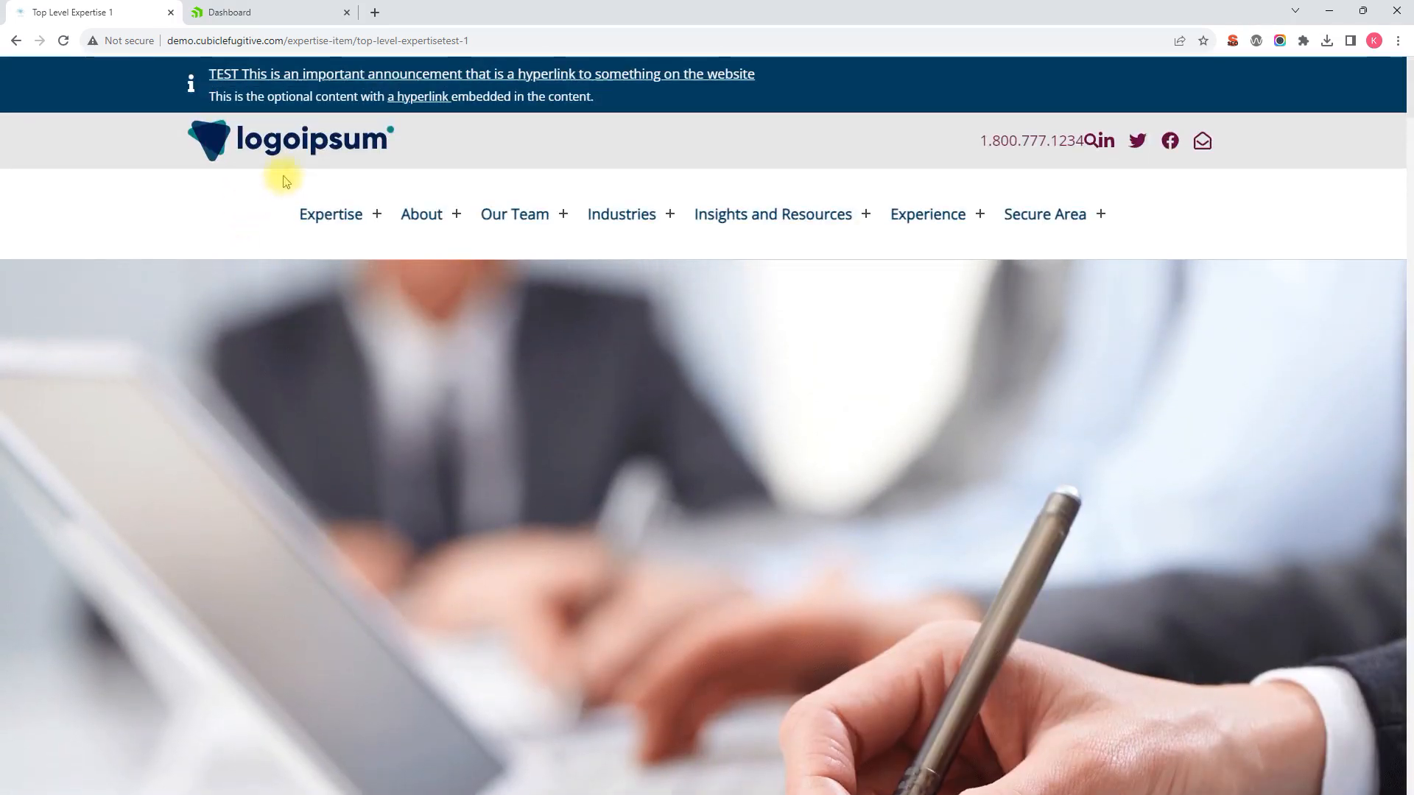
Step: Return to the Expertise listing, then switch to the Sitefinity Dashboard tab
click(328, 213)
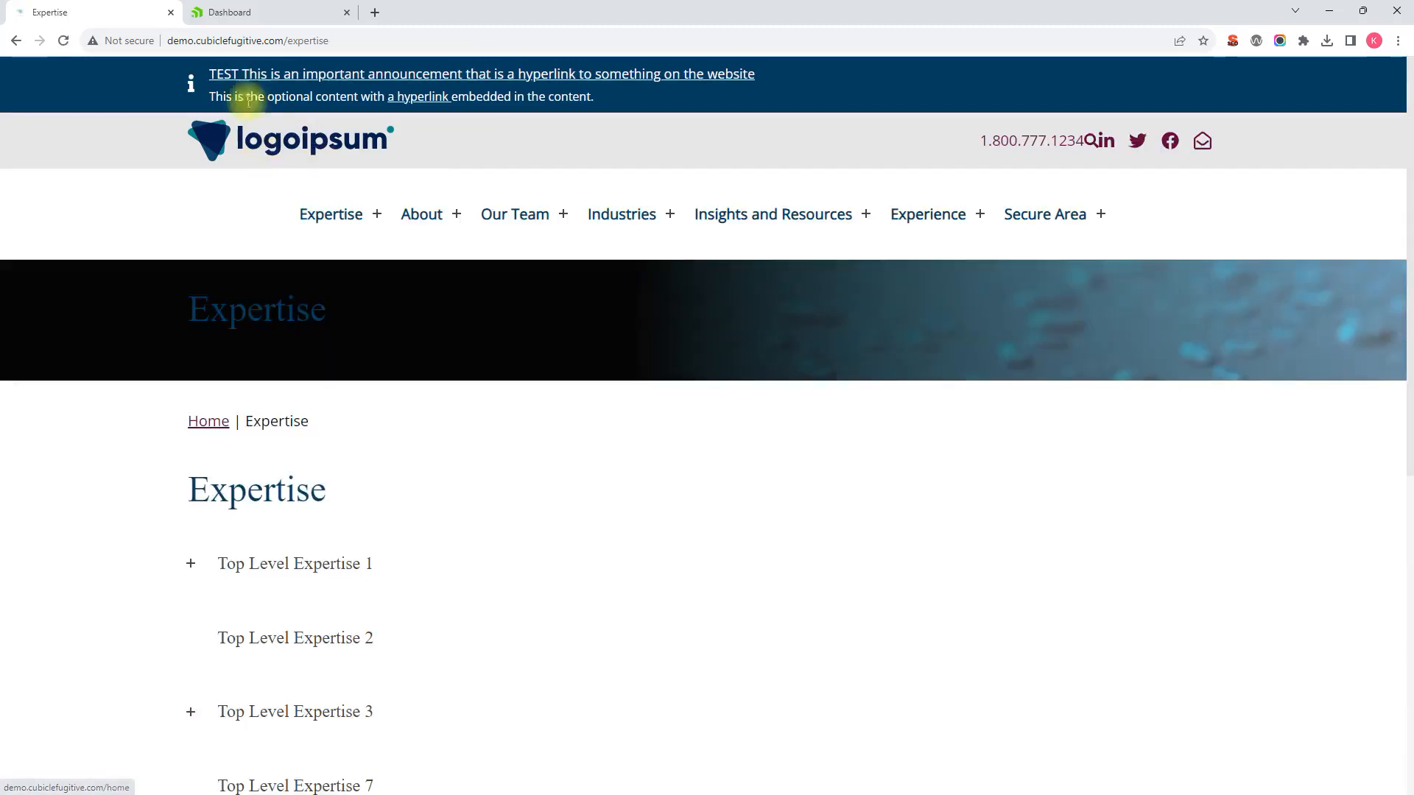
scroll(331, 369, down, 4)
scroll(310, 294, up, 3)
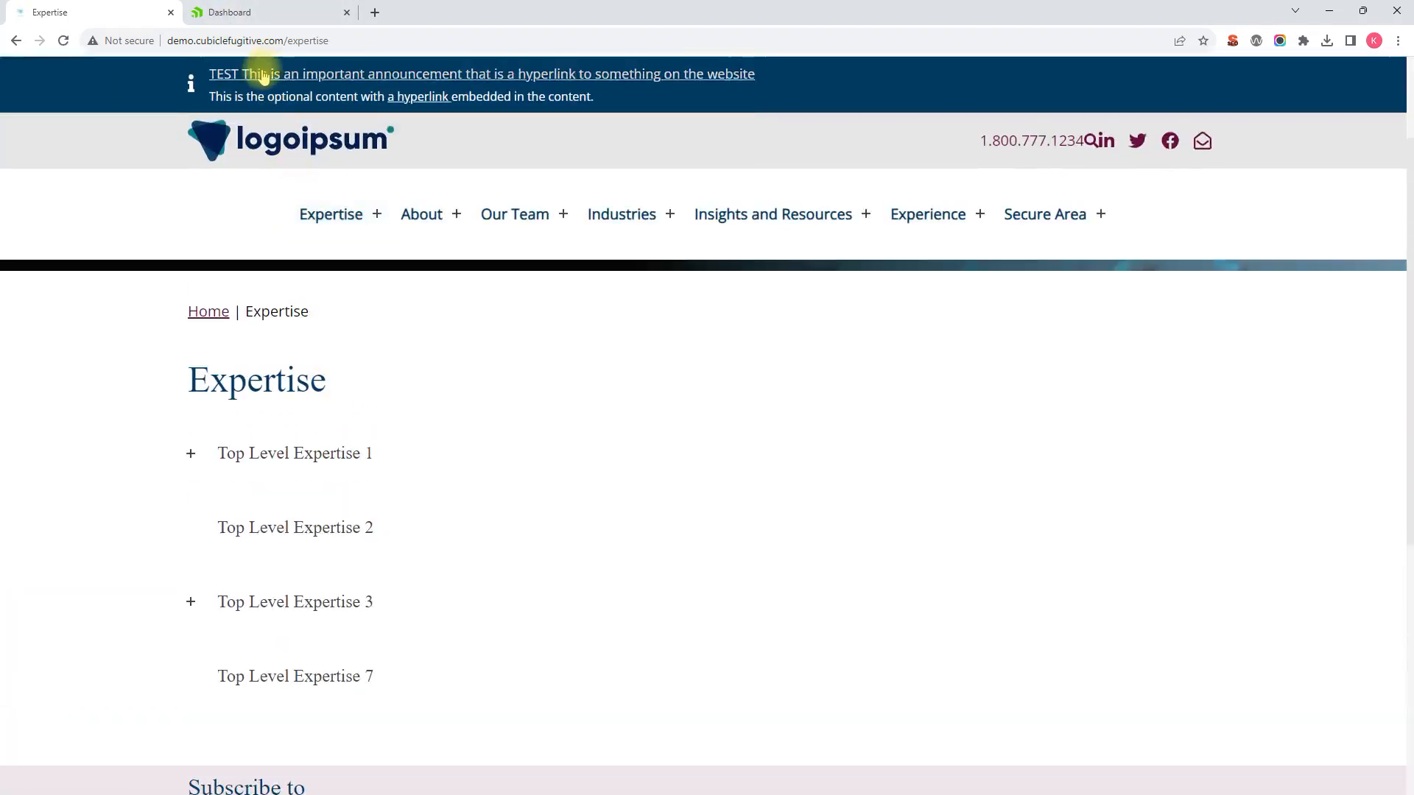
click(231, 13)
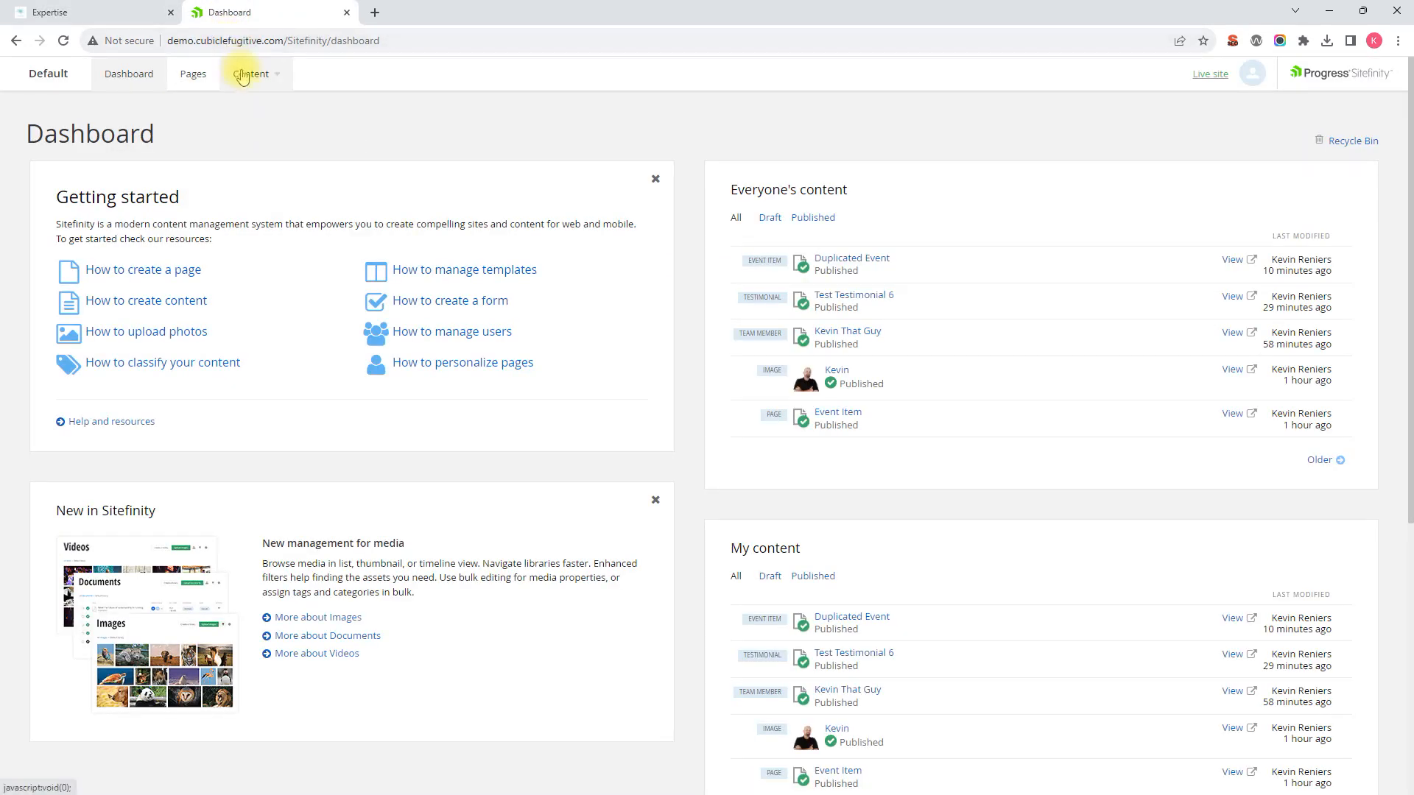
Step: Open Content > Expertise (Services) to list the 7 published expertises
click(263, 82)
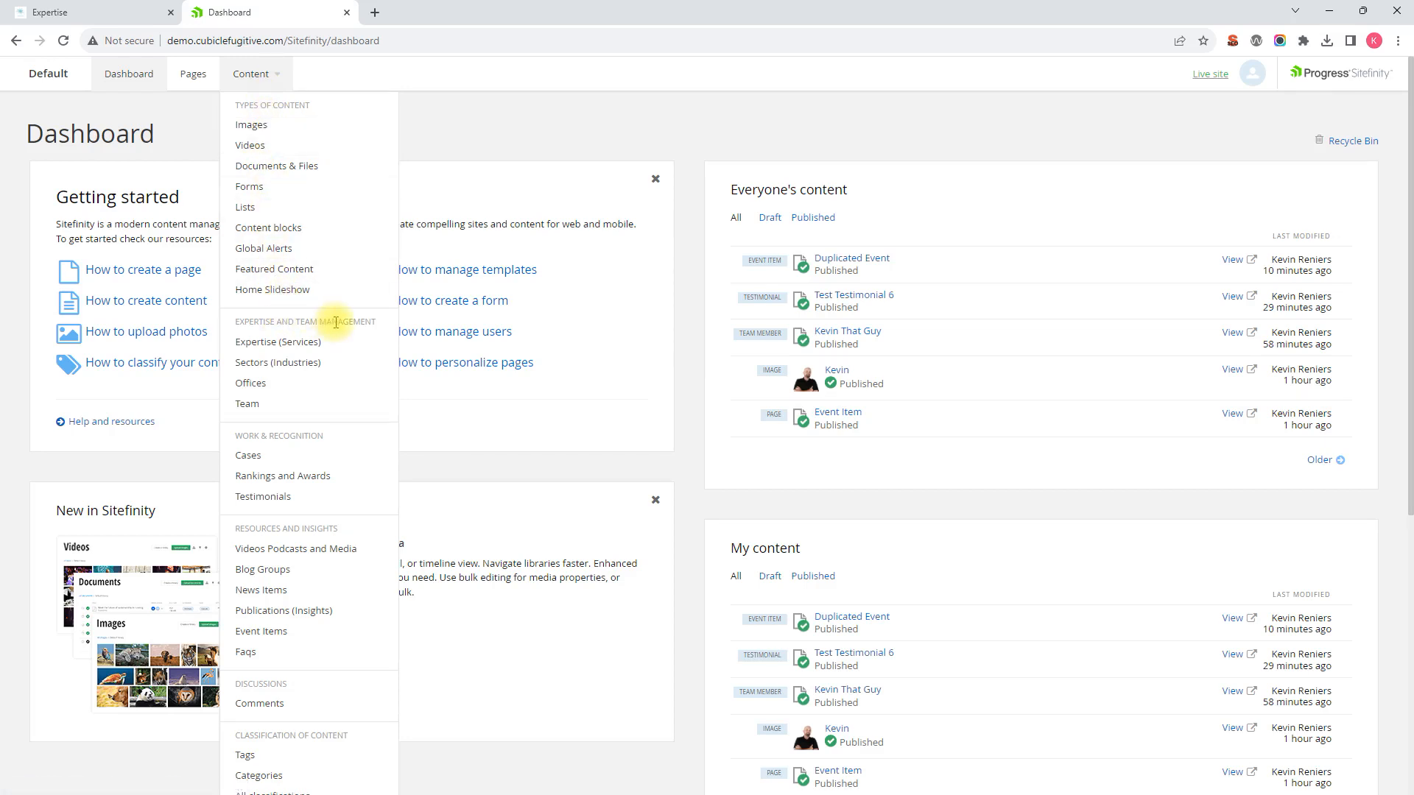
click(267, 344)
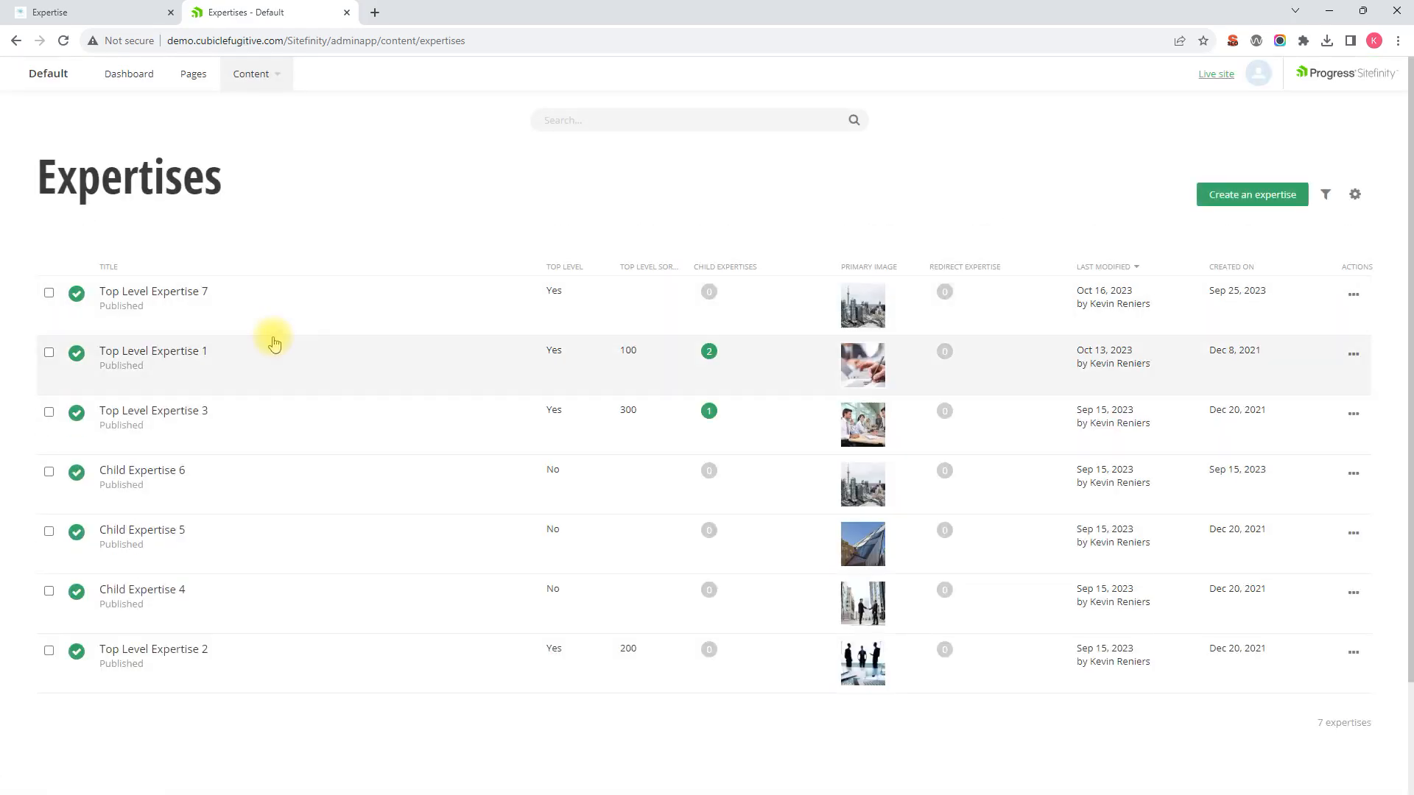
scroll(277, 428, down, 1)
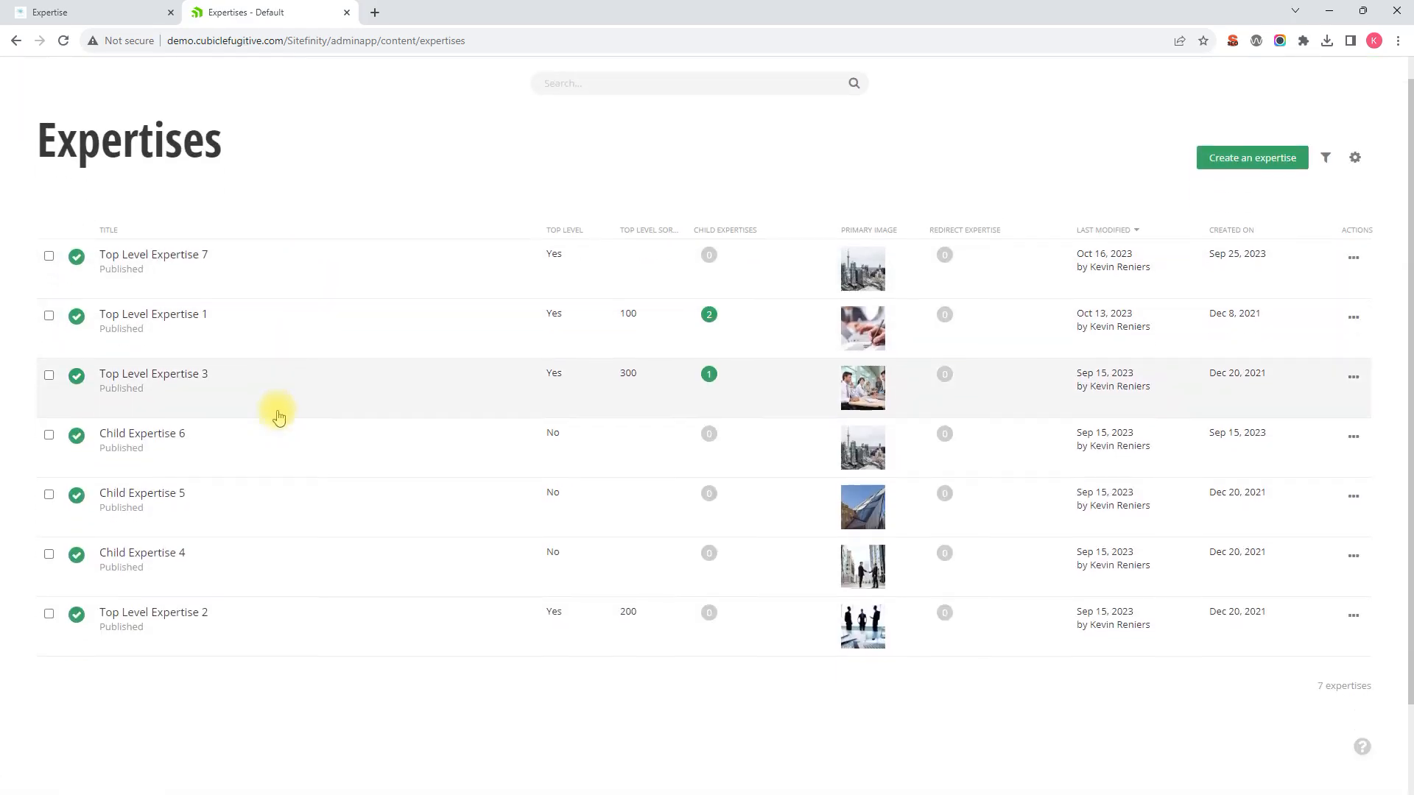
scroll(279, 417, down, 1)
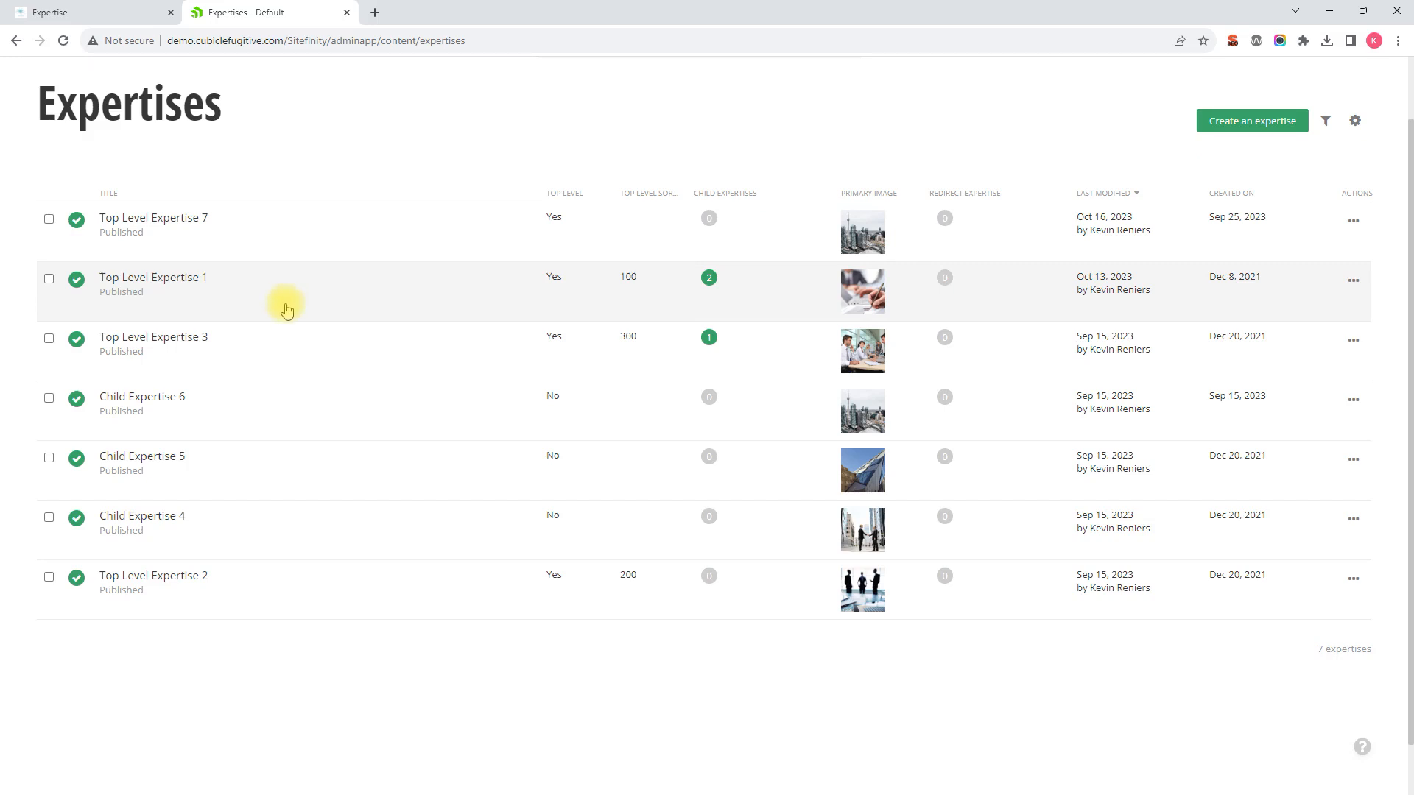
scroll(277, 346, down, 2)
scroll(265, 341, up, 4)
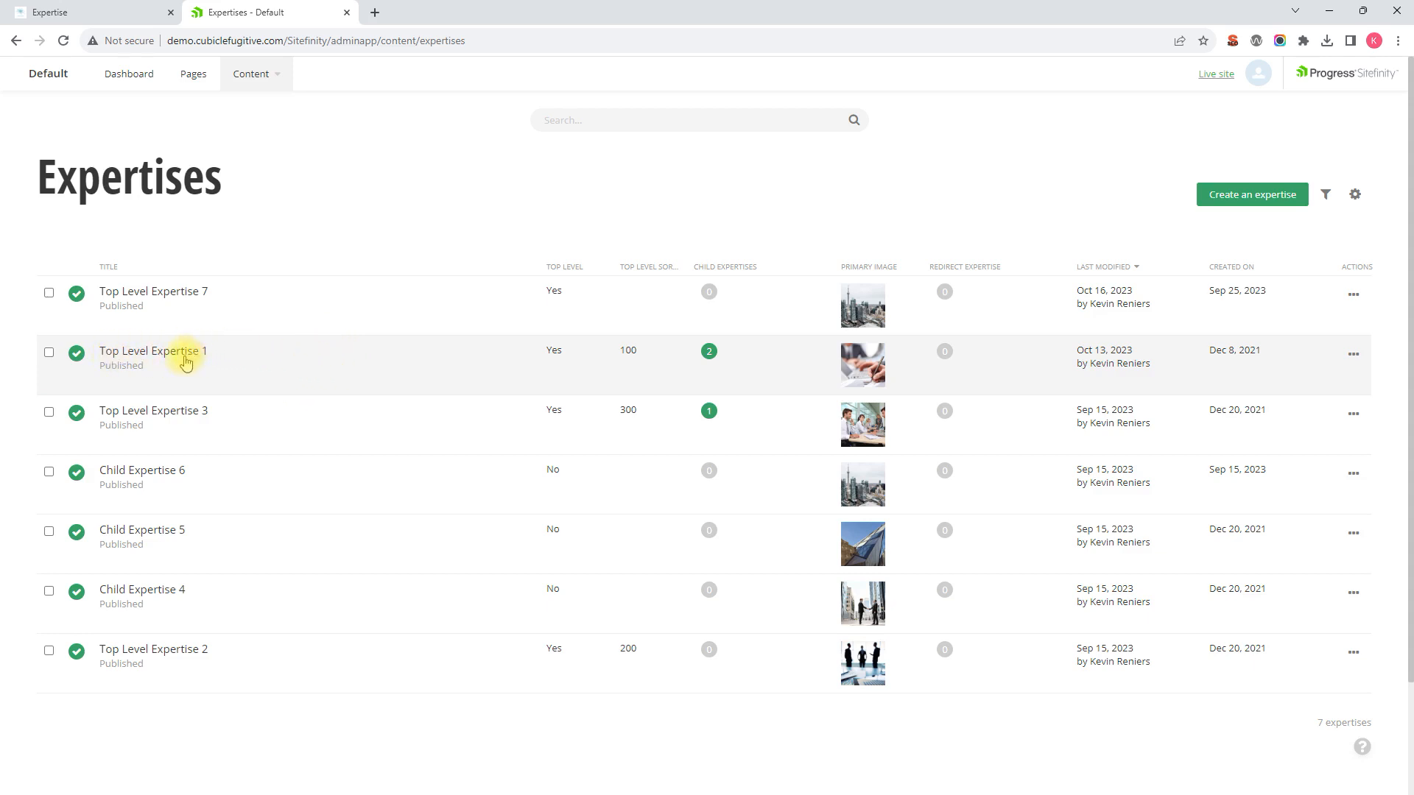
Step: Duplicate Top Level Expertise 1 from its row's actions menu
click(49, 354)
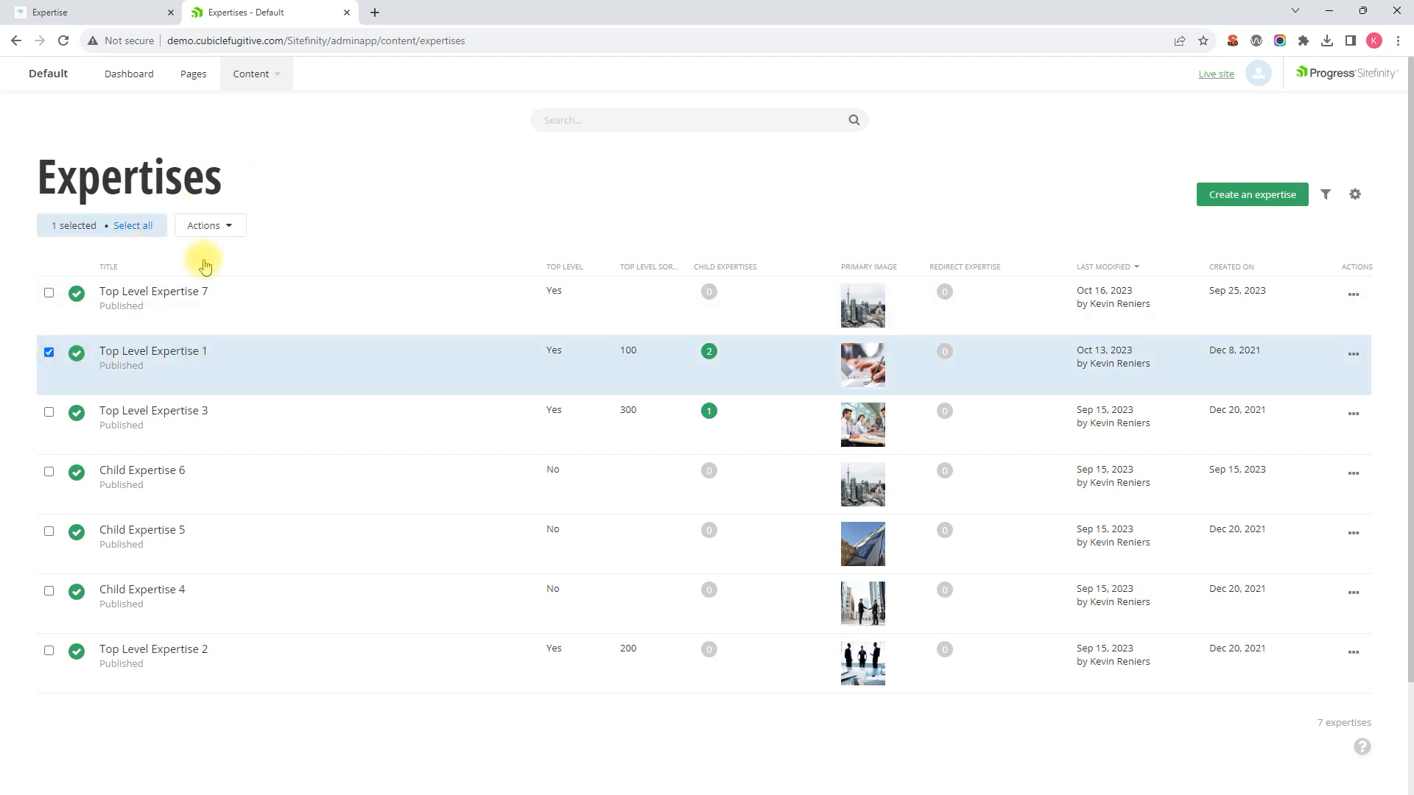
click(229, 227)
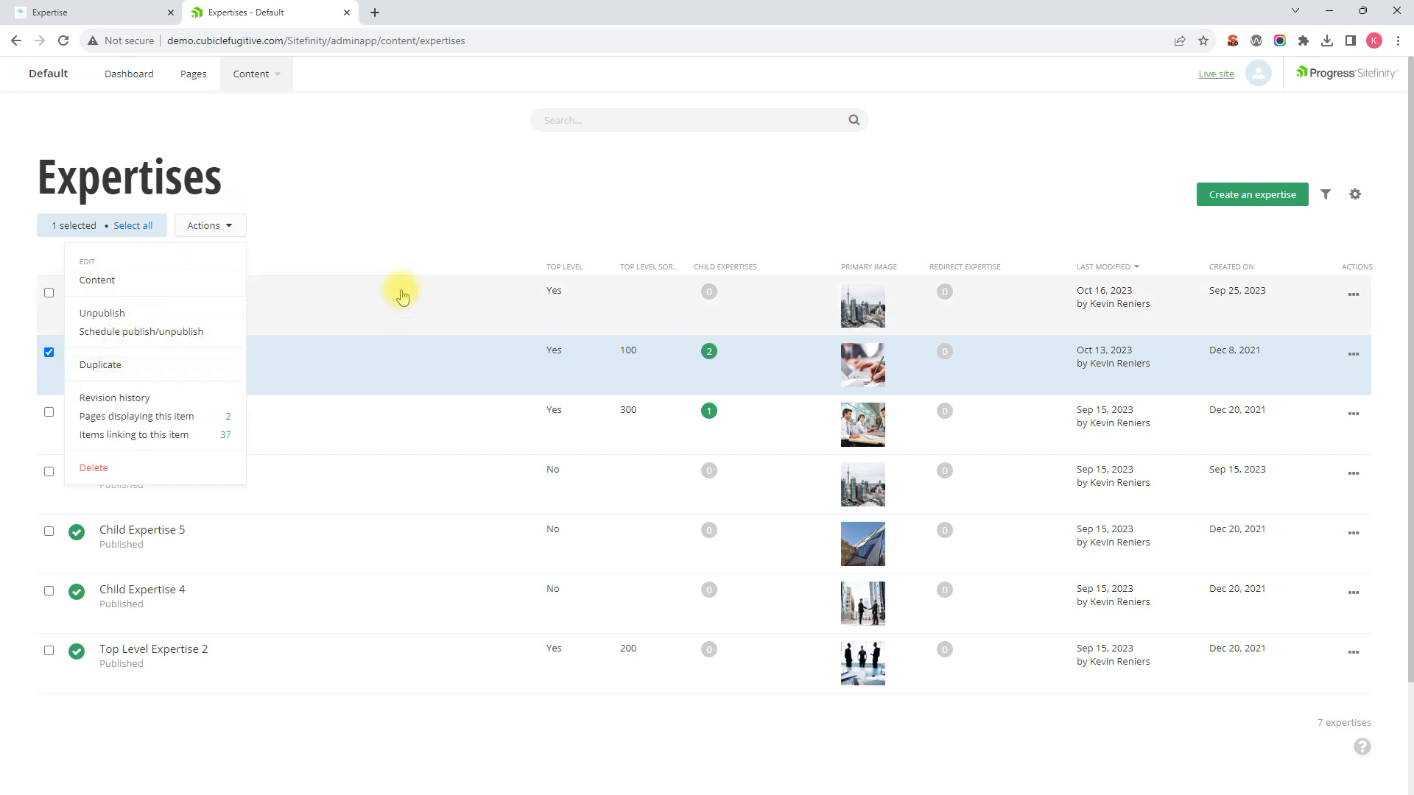
click(410, 229)
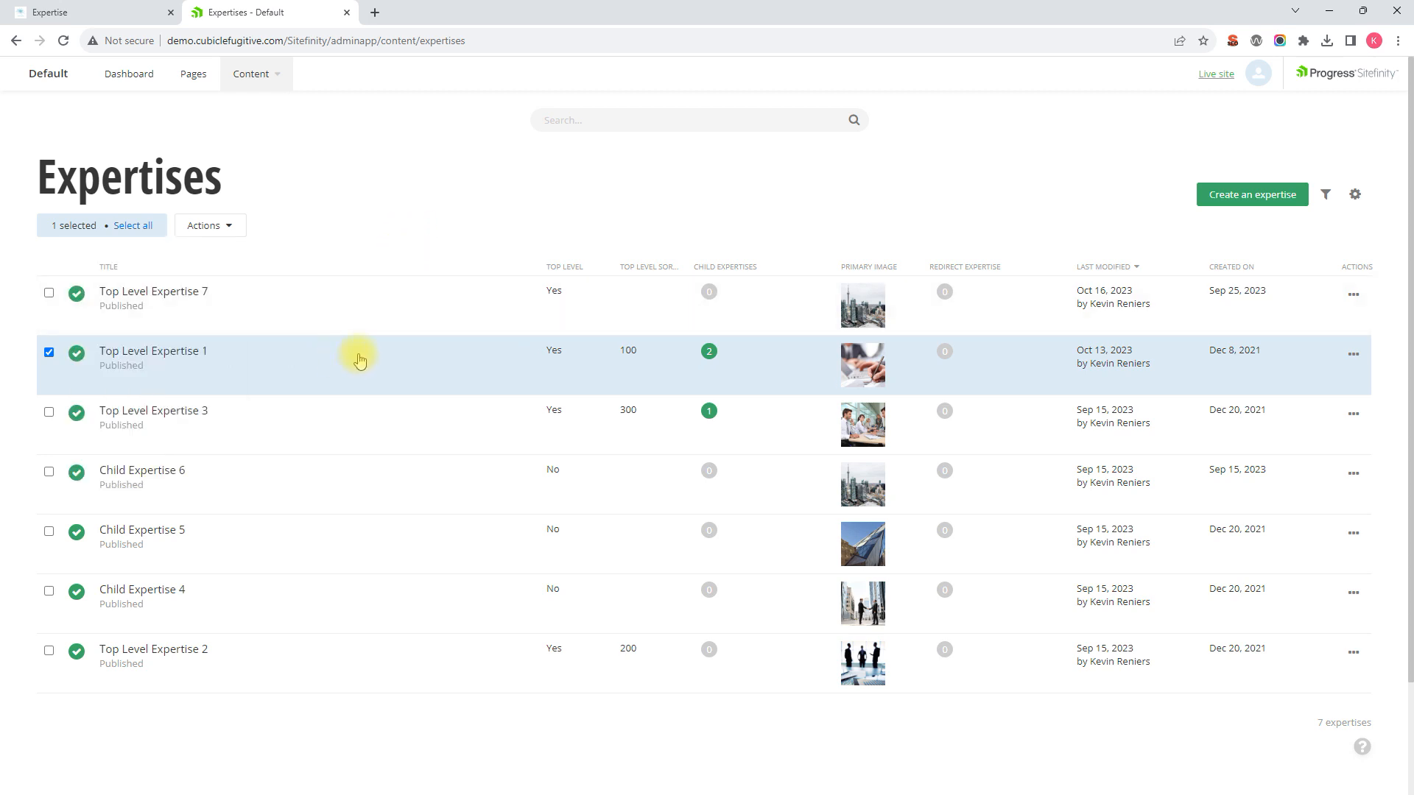
click(1353, 355)
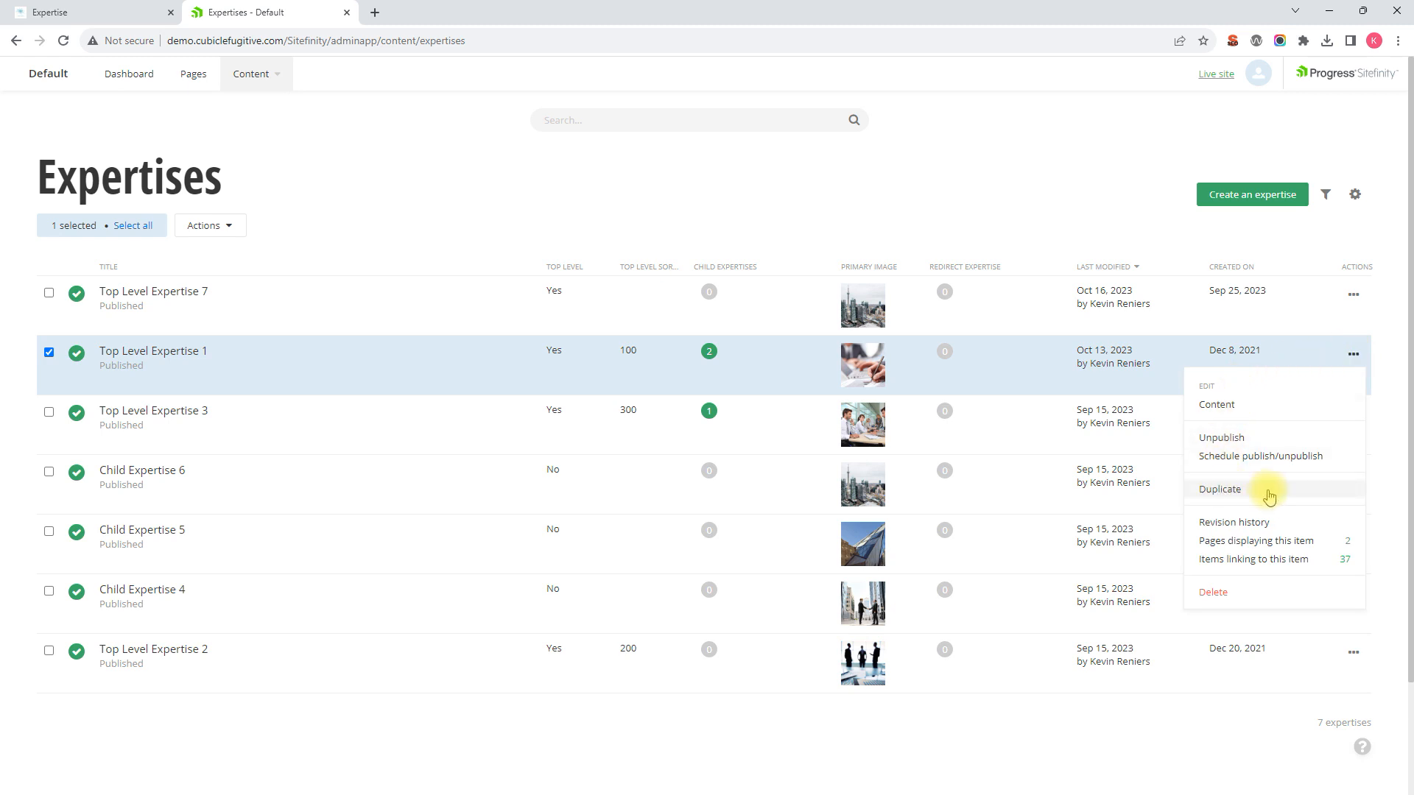
click(1244, 490)
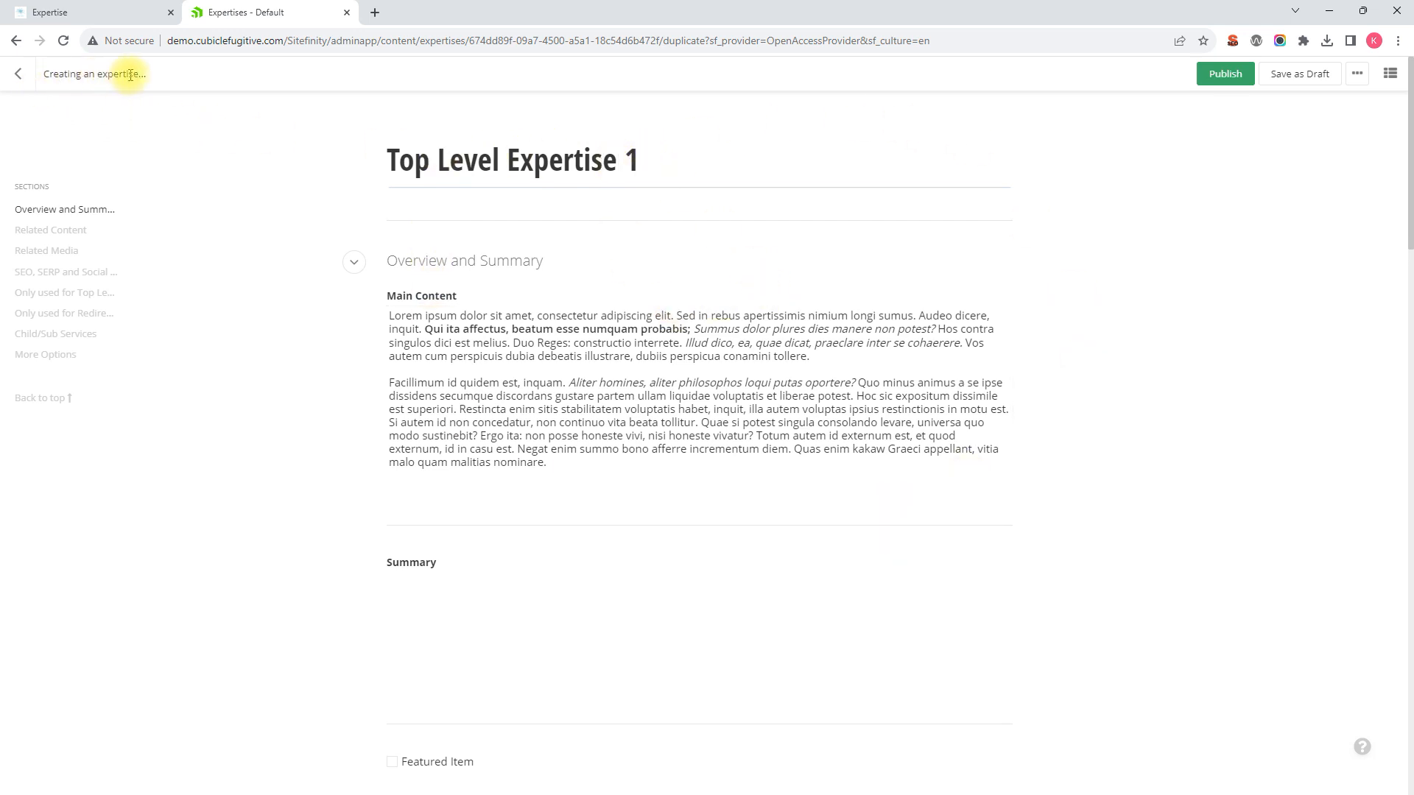
drag(45, 74, 97, 73)
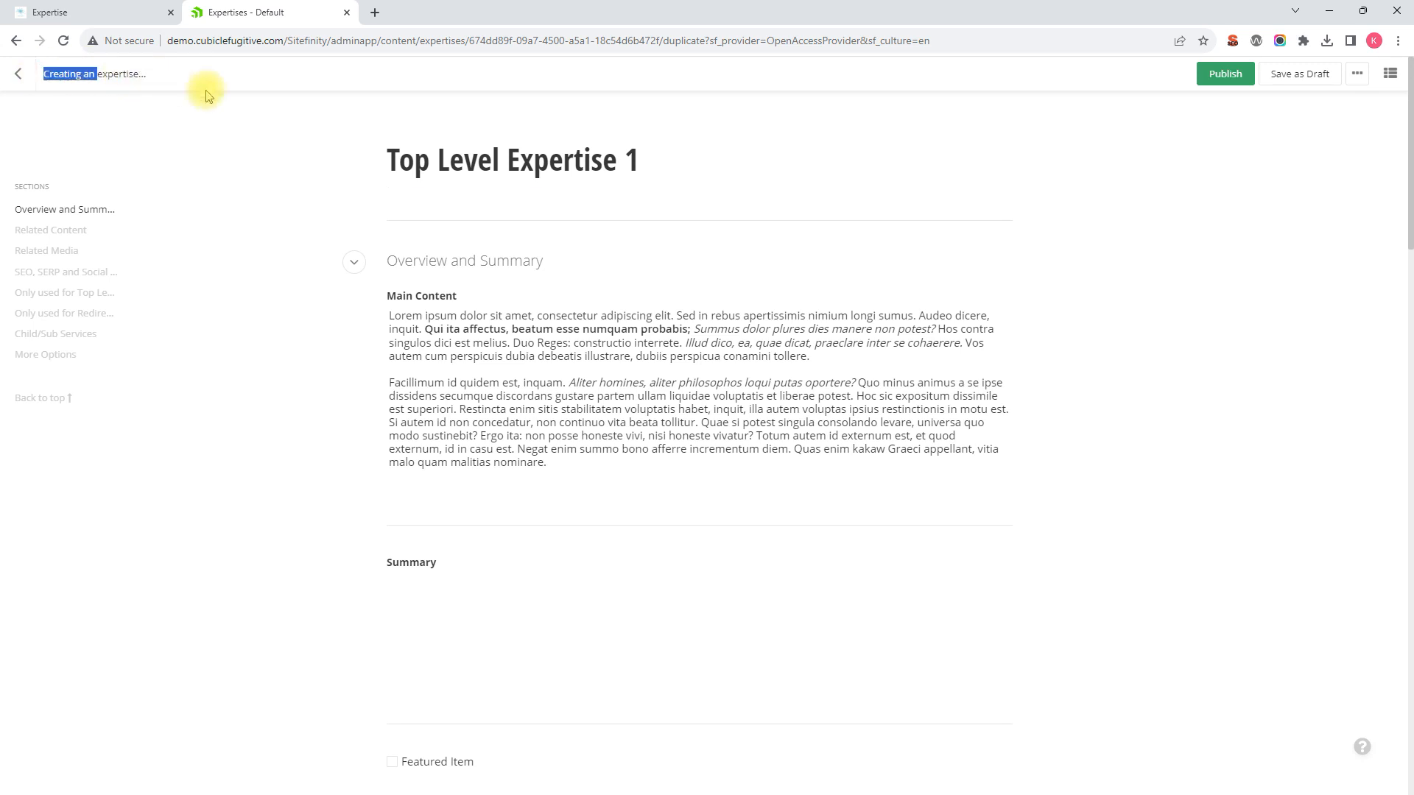
click(667, 167)
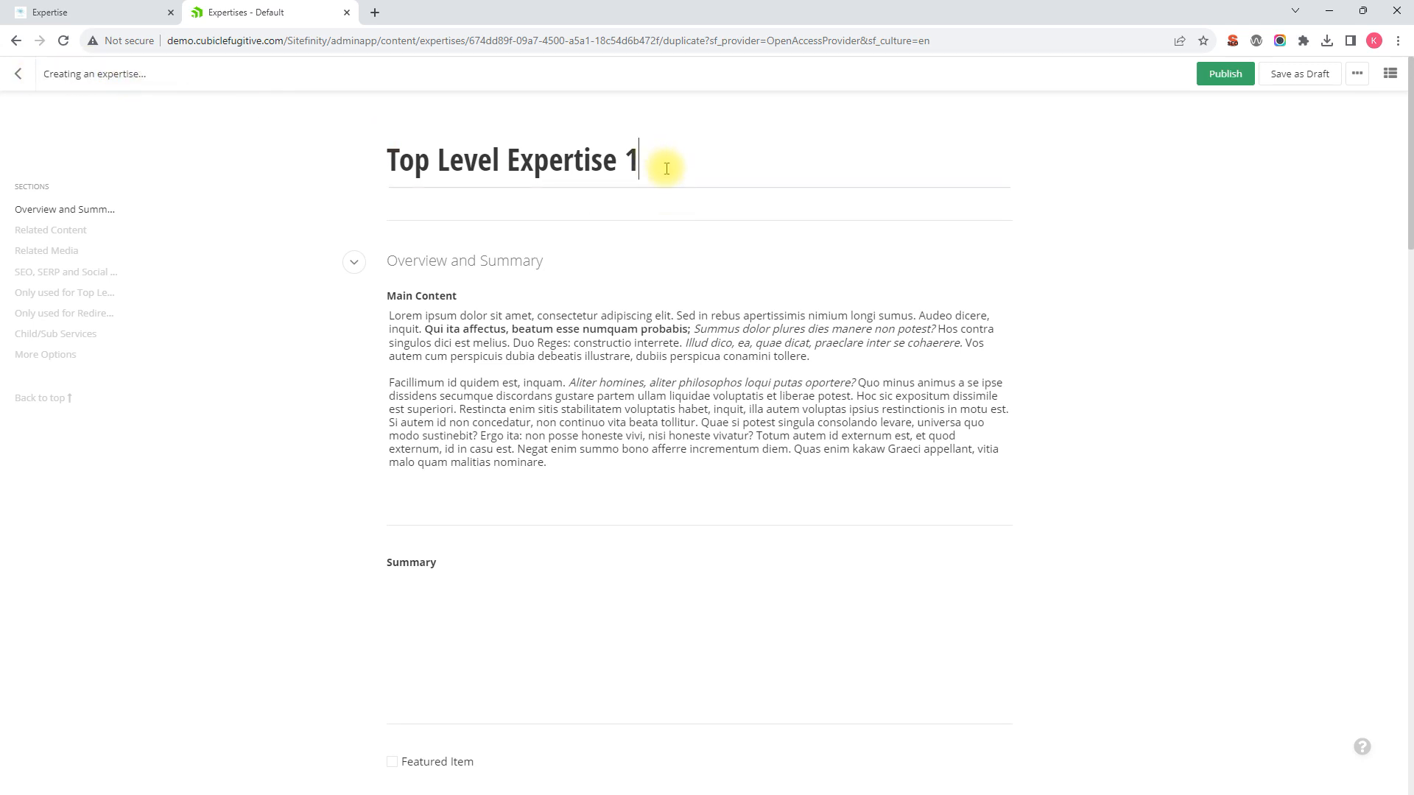
scroll(684, 175, down, 18)
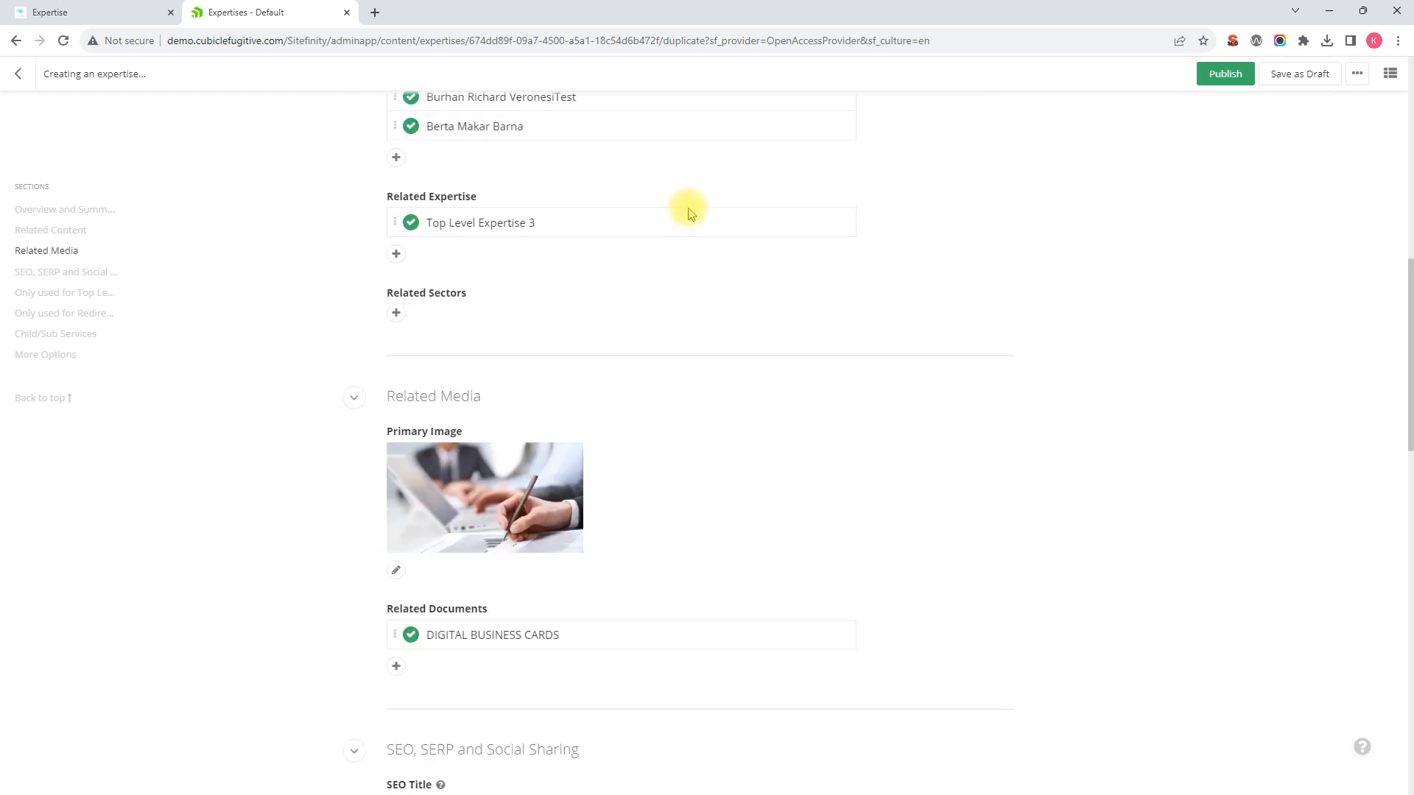
scroll(691, 214, up, 20)
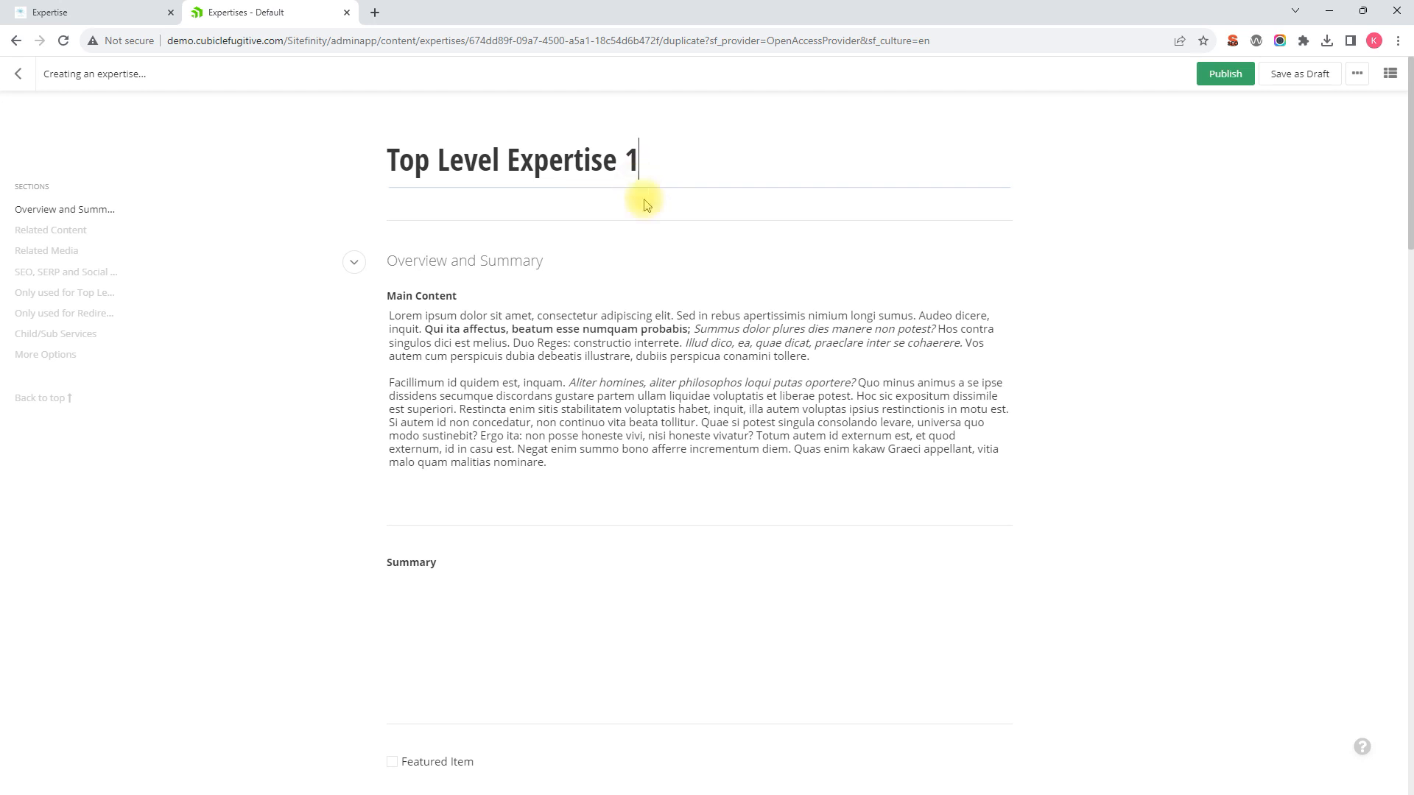
scroll(649, 221, down, 6)
scroll(648, 226, up, 5)
scroll(649, 227, up, 1)
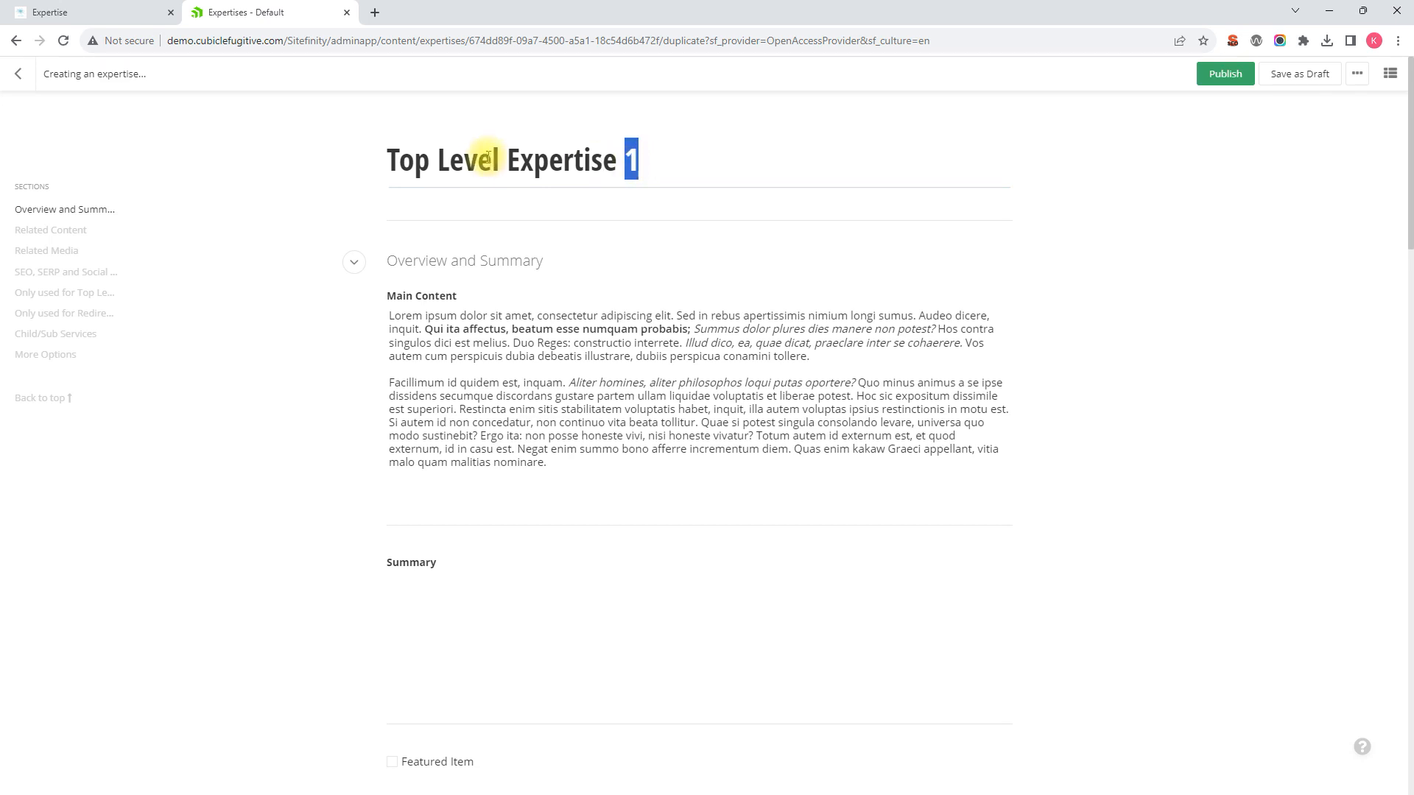
Step: Retitle the duplicate 'Top Level Duplicate Expertise'
text(Duplicate)
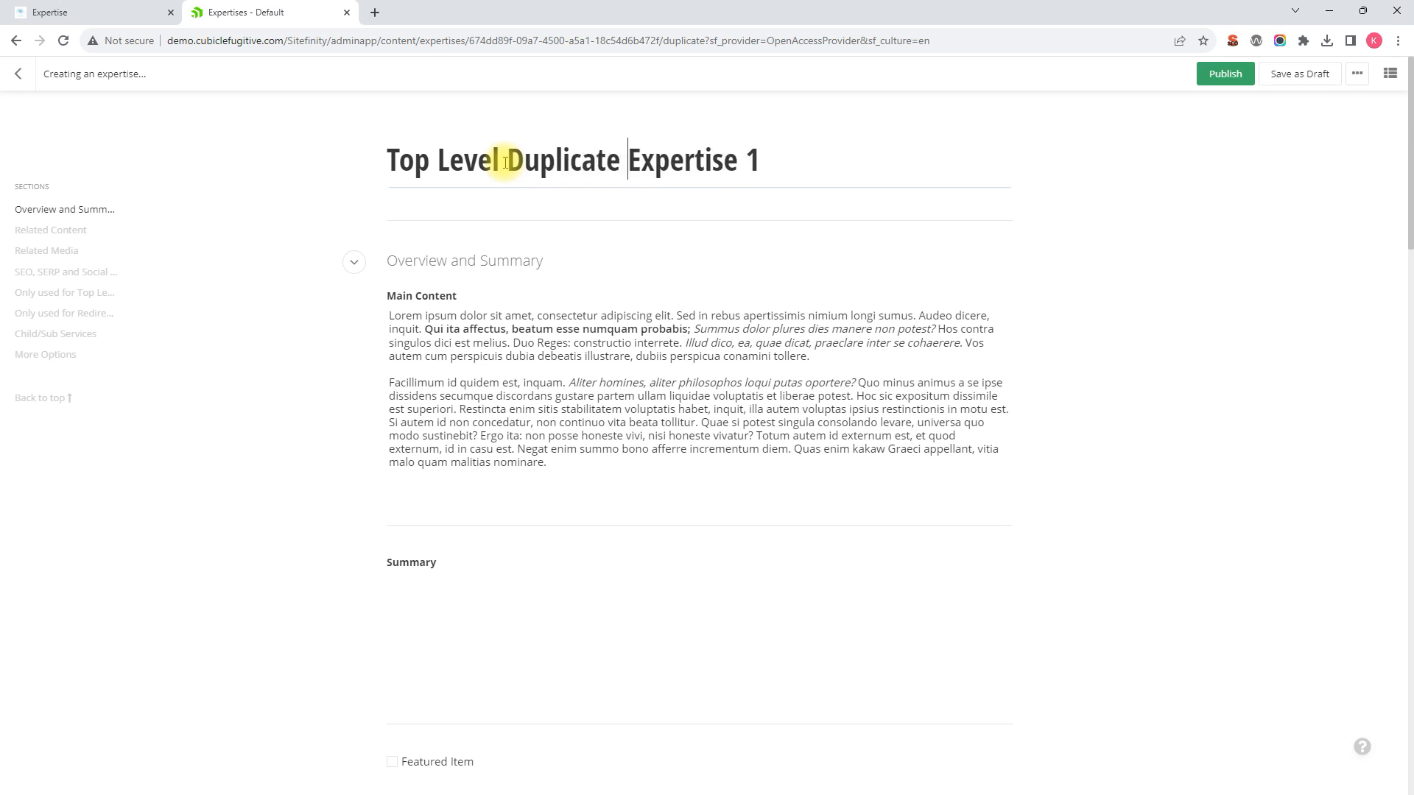
drag(737, 161, 763, 165)
key(BackSpace)
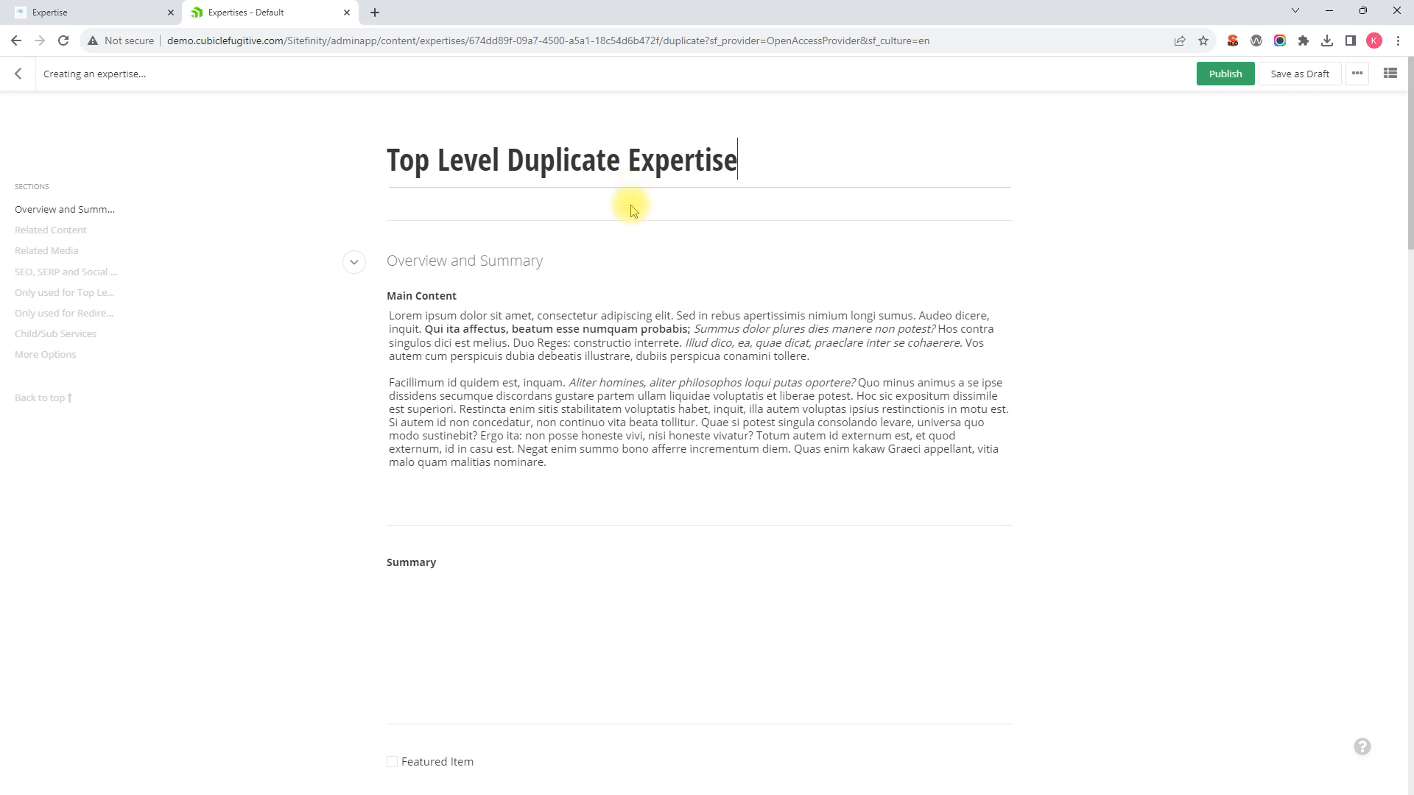
Step: Delete the first Main Content paragraph, leaving only the 'Facillimum' paragraph
scroll(621, 321, down, 1)
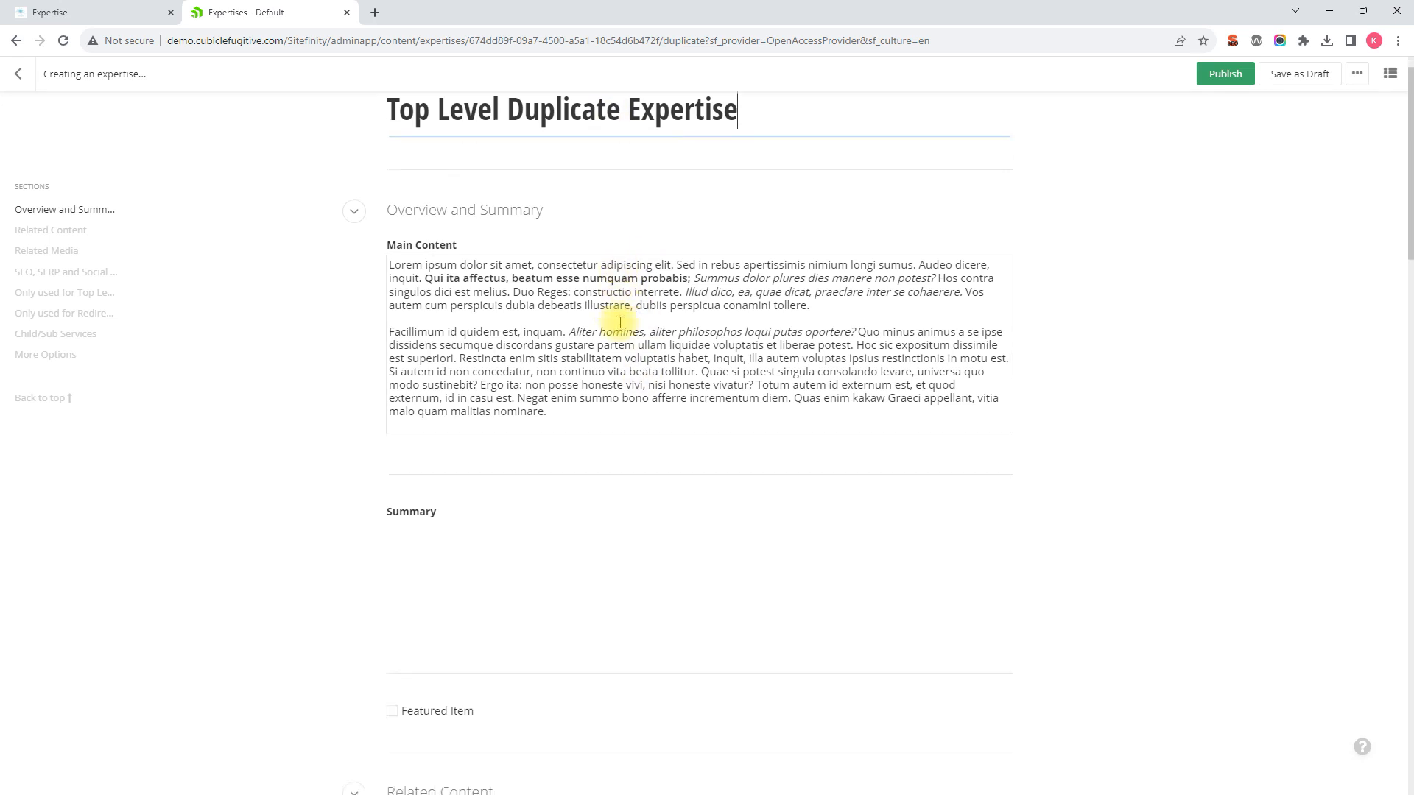
drag(842, 282, 383, 245)
key(BackSpace)
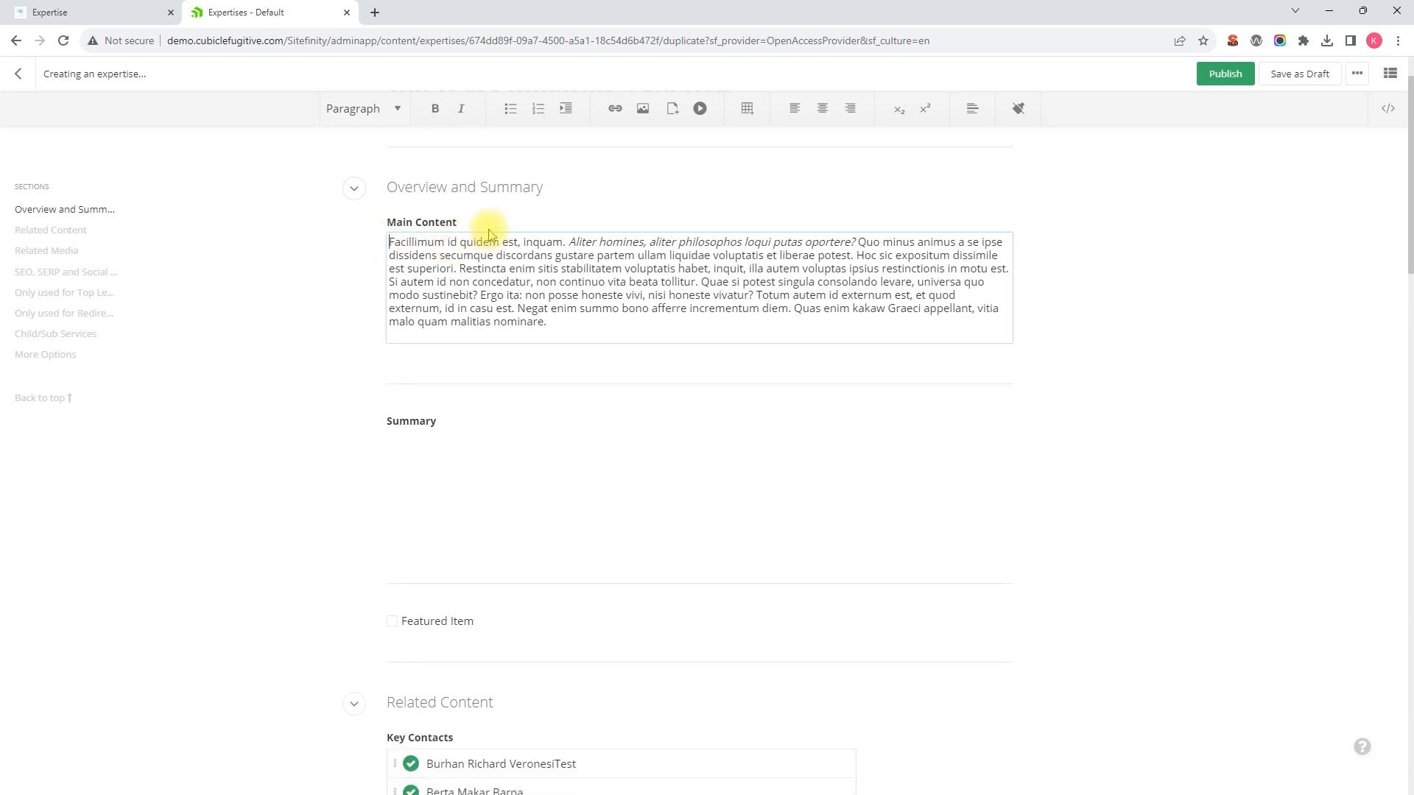
scroll(617, 328, up, 1)
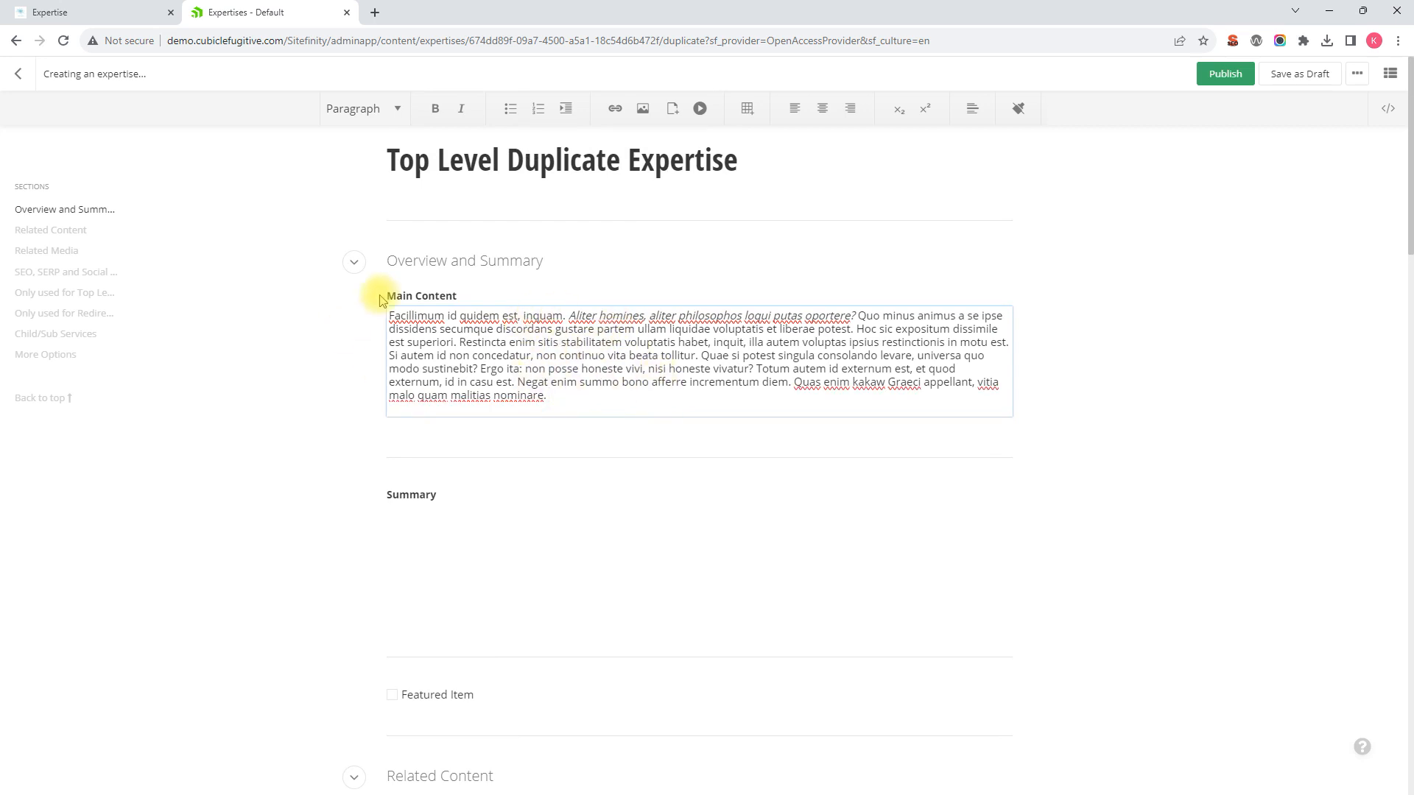
click(534, 519)
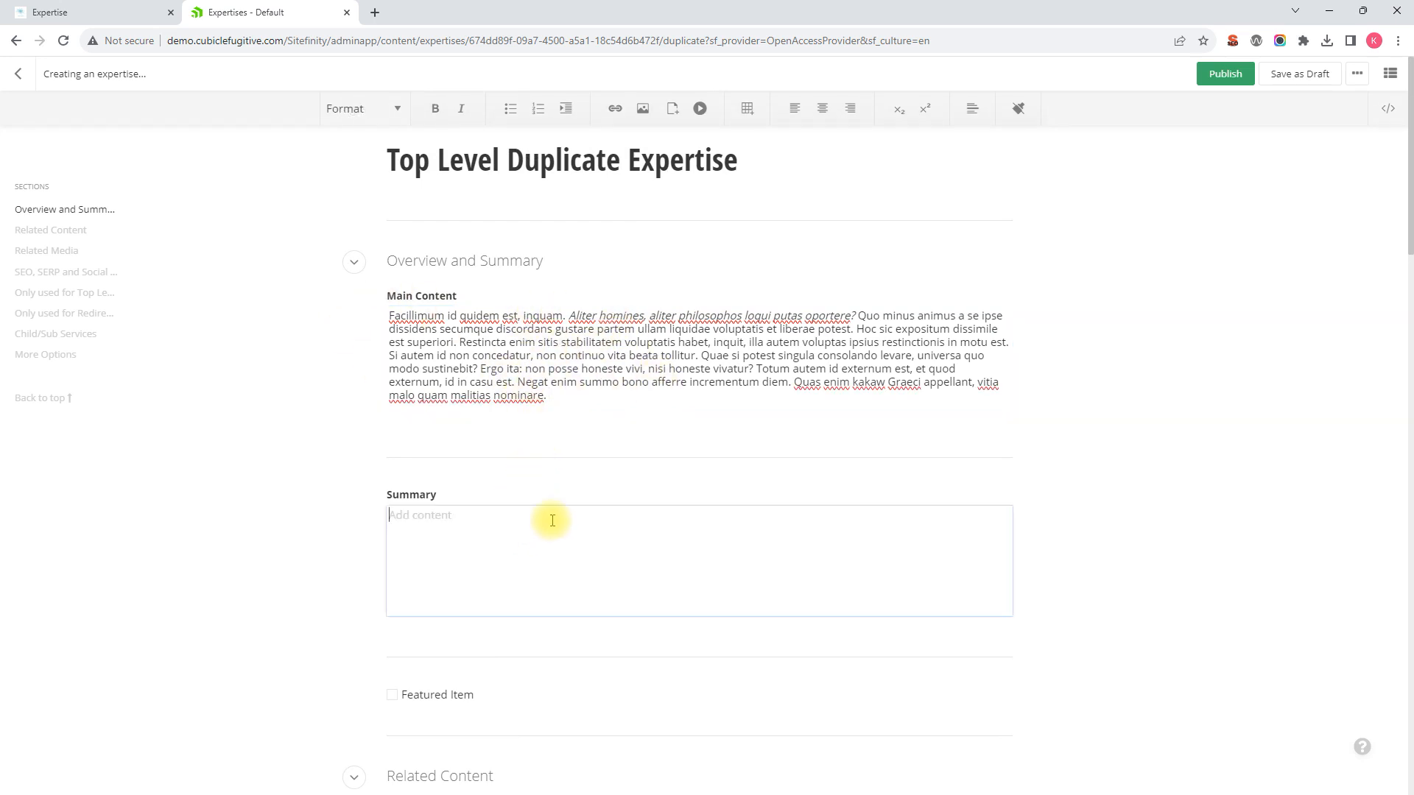
scroll(553, 521, down, 4)
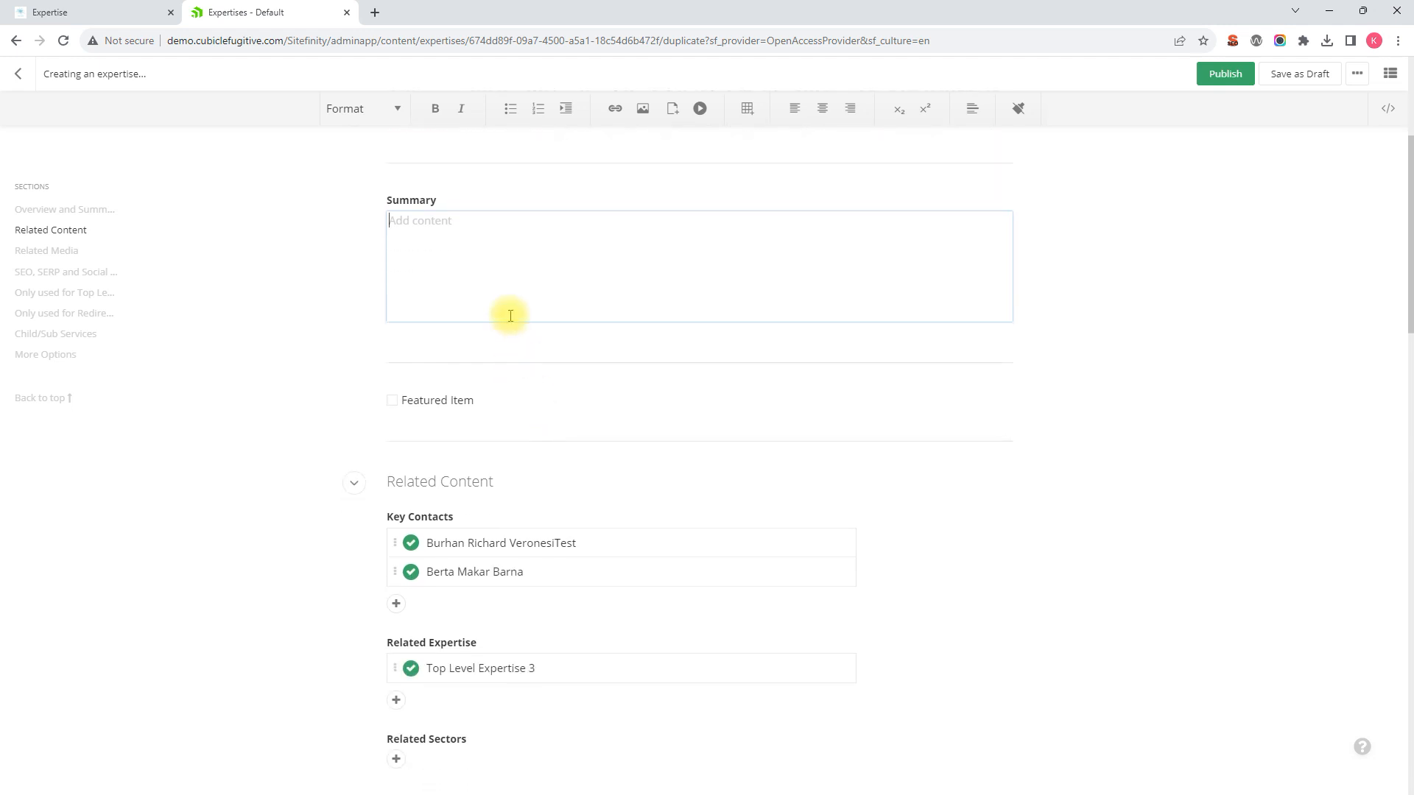
scroll(527, 265, up, 4)
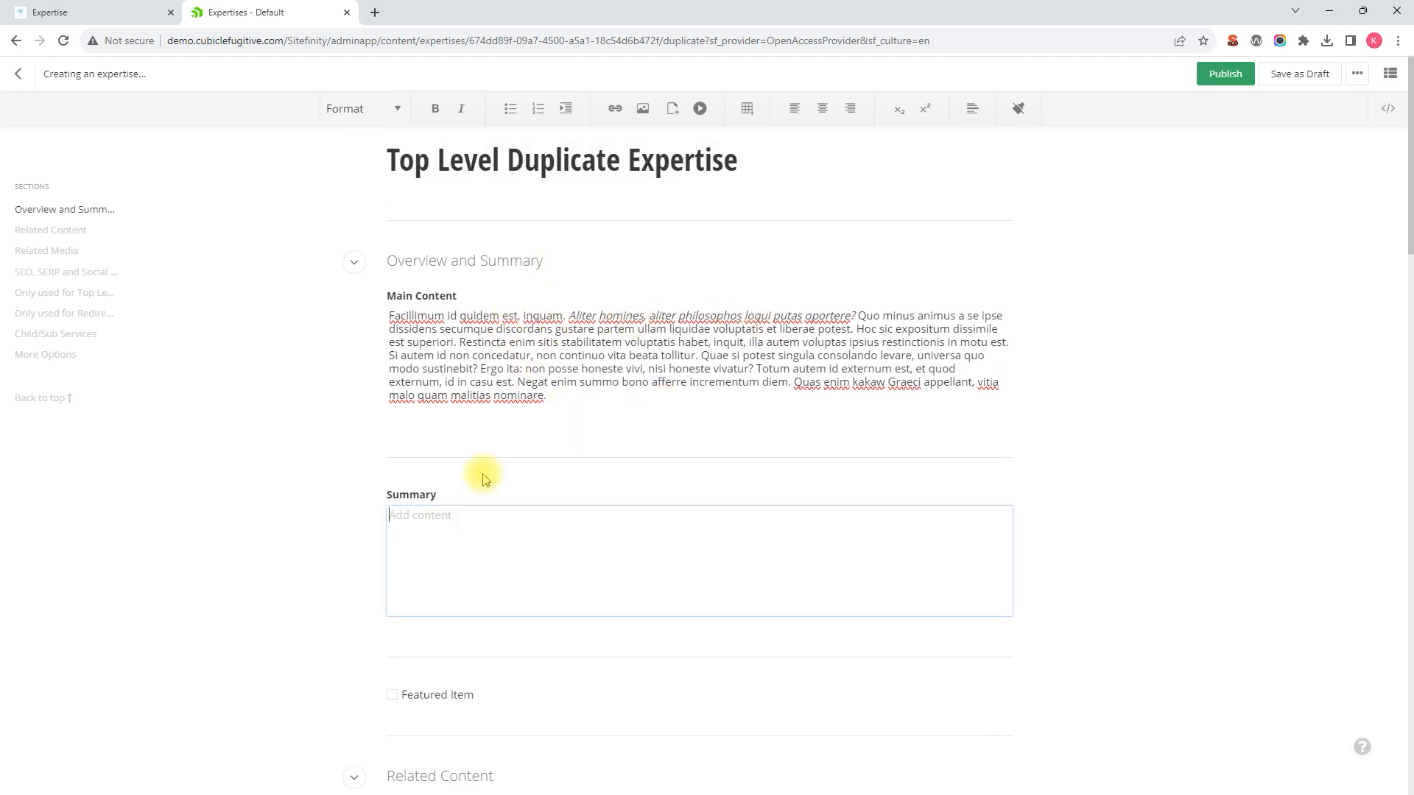
scroll(589, 390, down, 2)
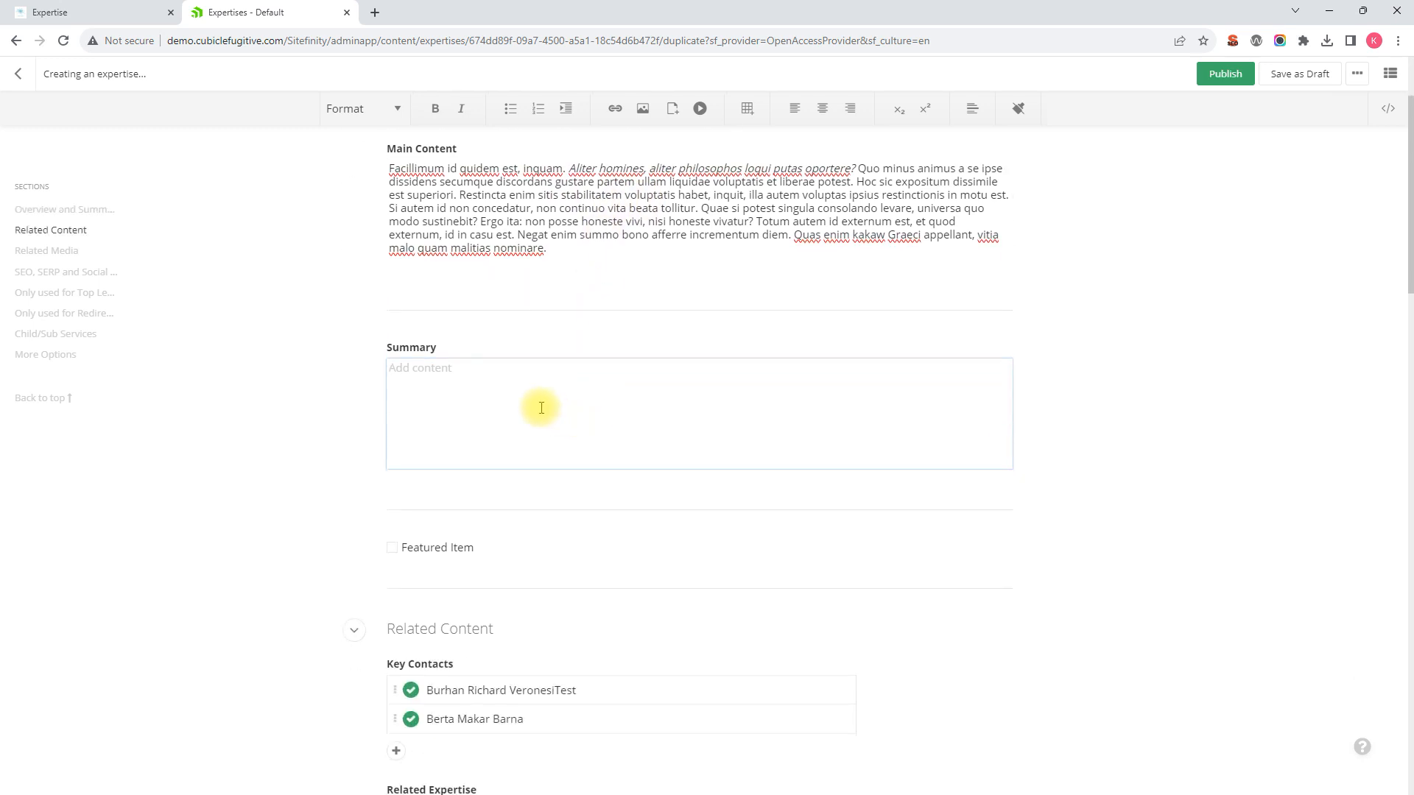
scroll(539, 406, down, 1)
scroll(540, 408, down, 1)
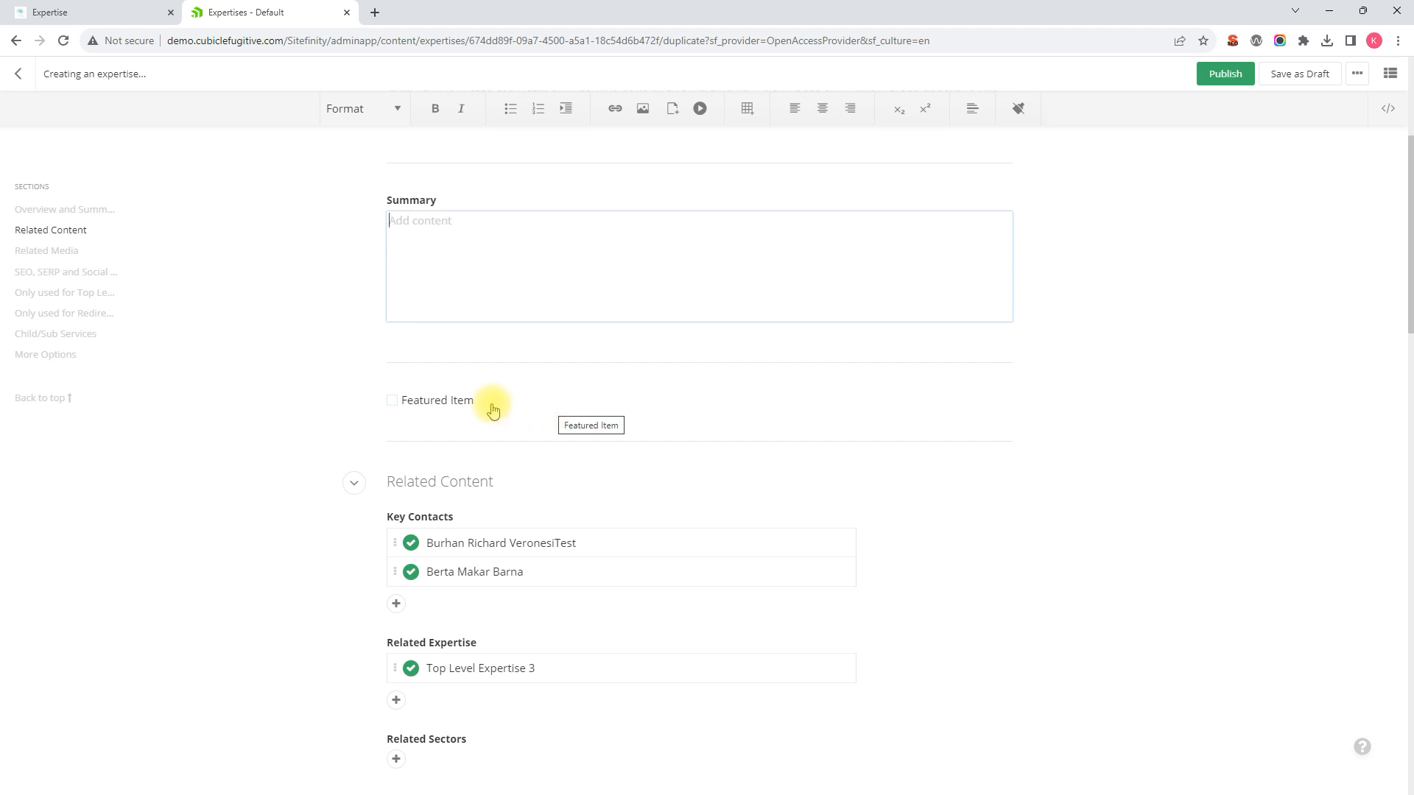
scroll(501, 409, down, 1)
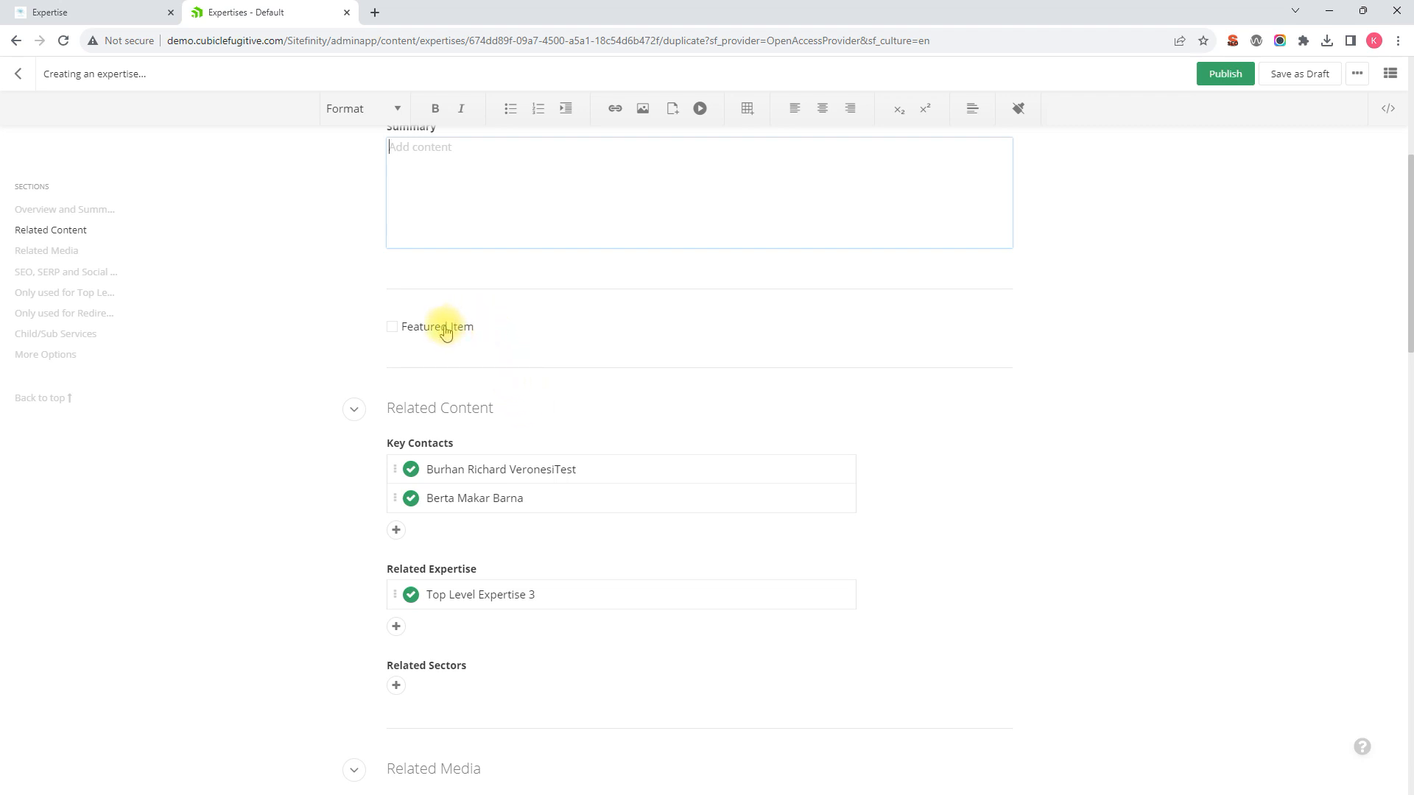
scroll(479, 379, down, 1)
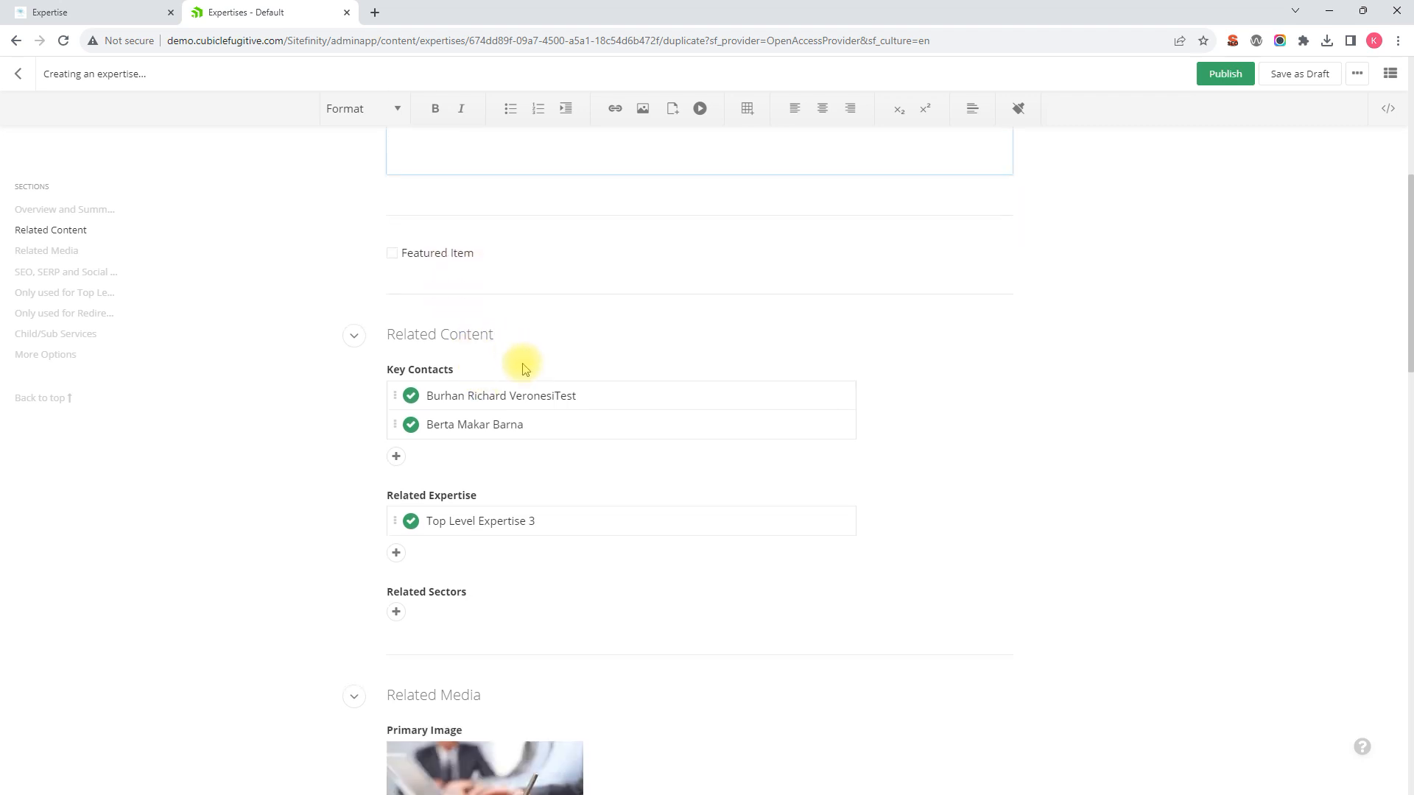
scroll(536, 368, down, 1)
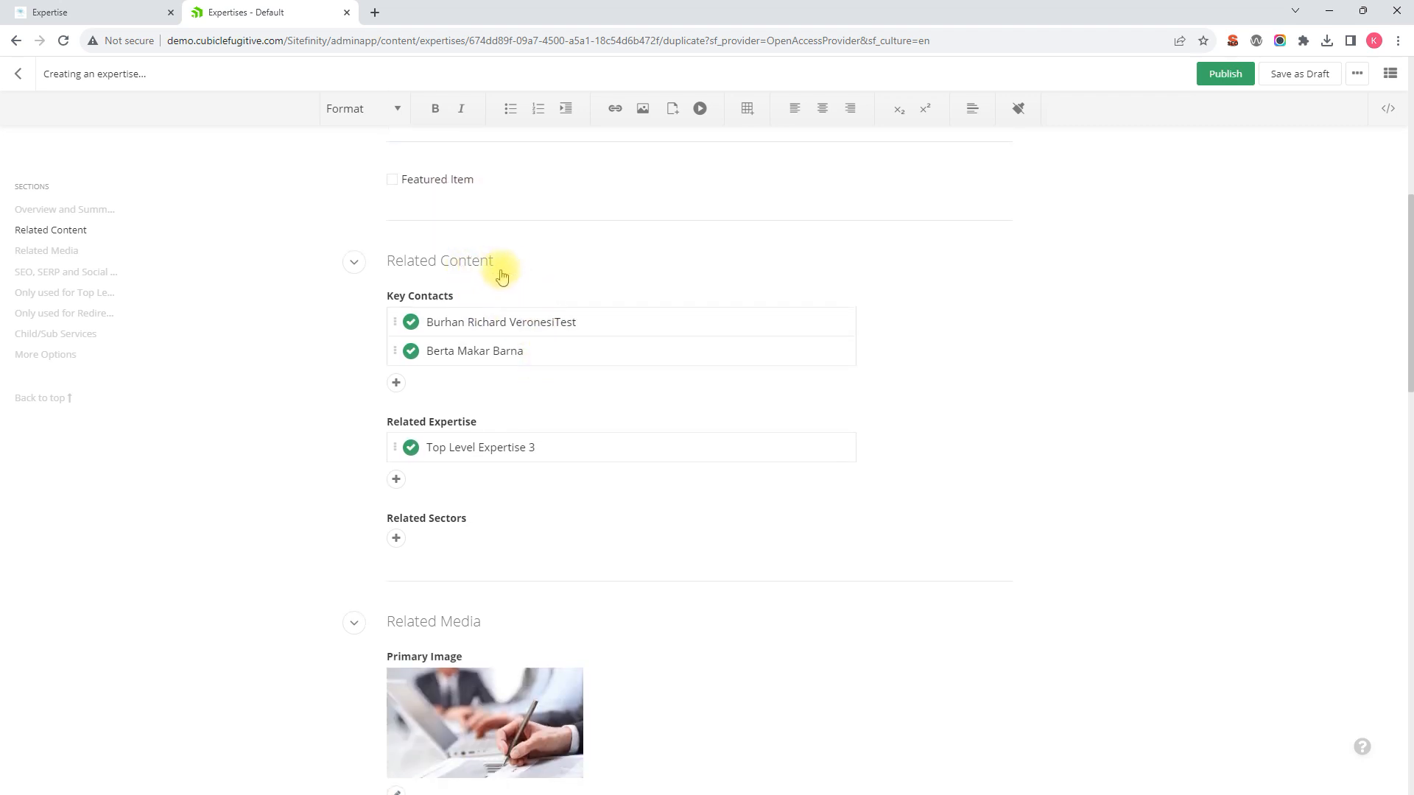
mouse_move(735, 346)
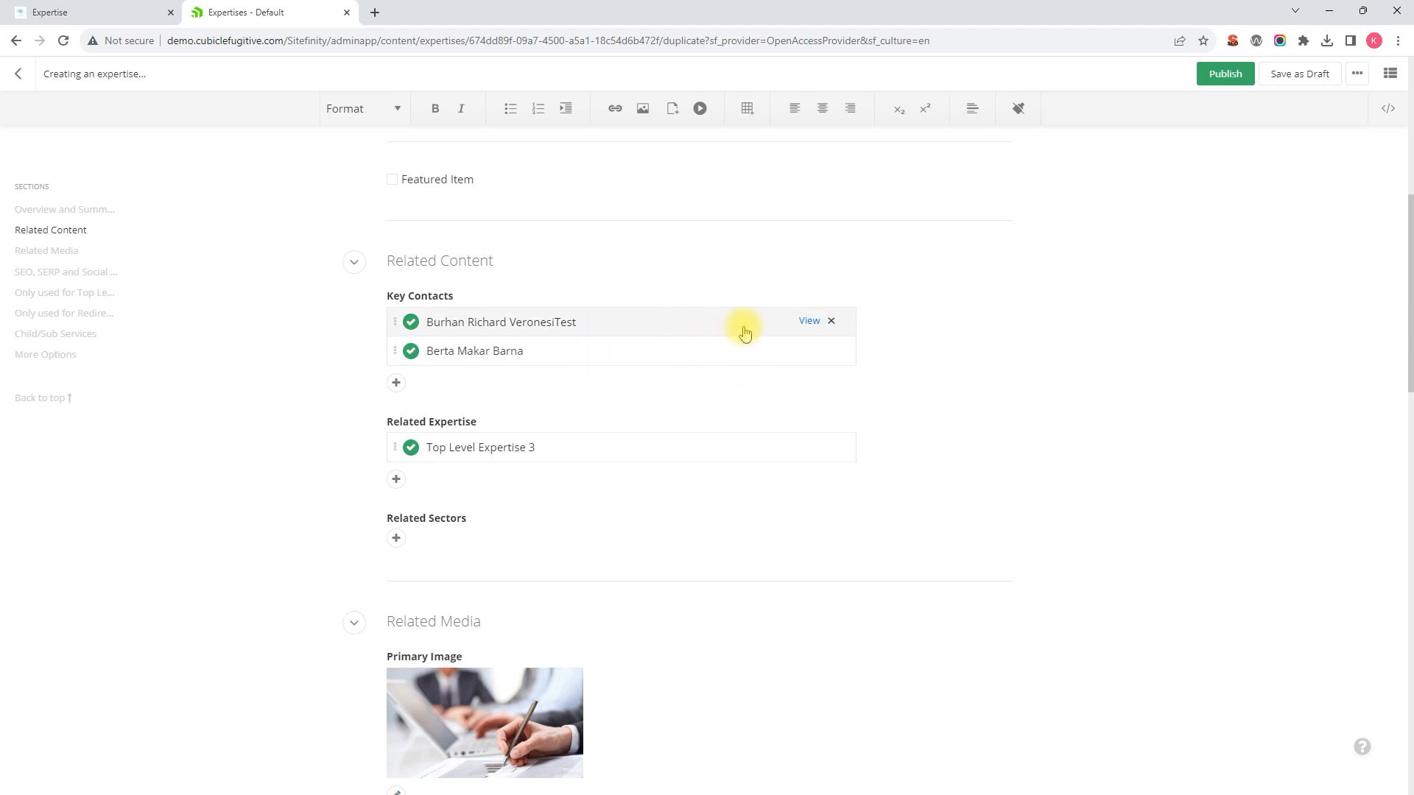
Step: Replace both key contacts with a single different team member
click(833, 323)
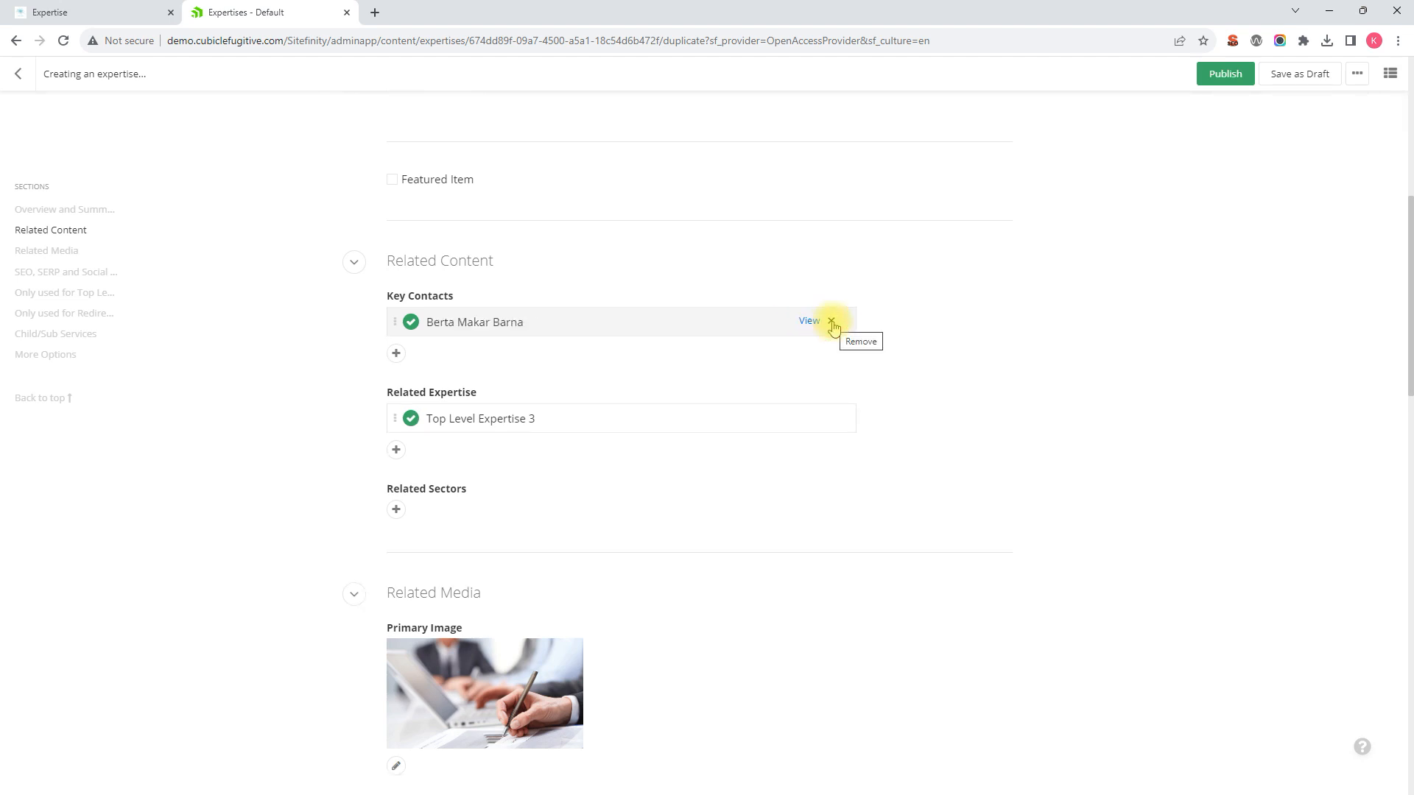
click(833, 323)
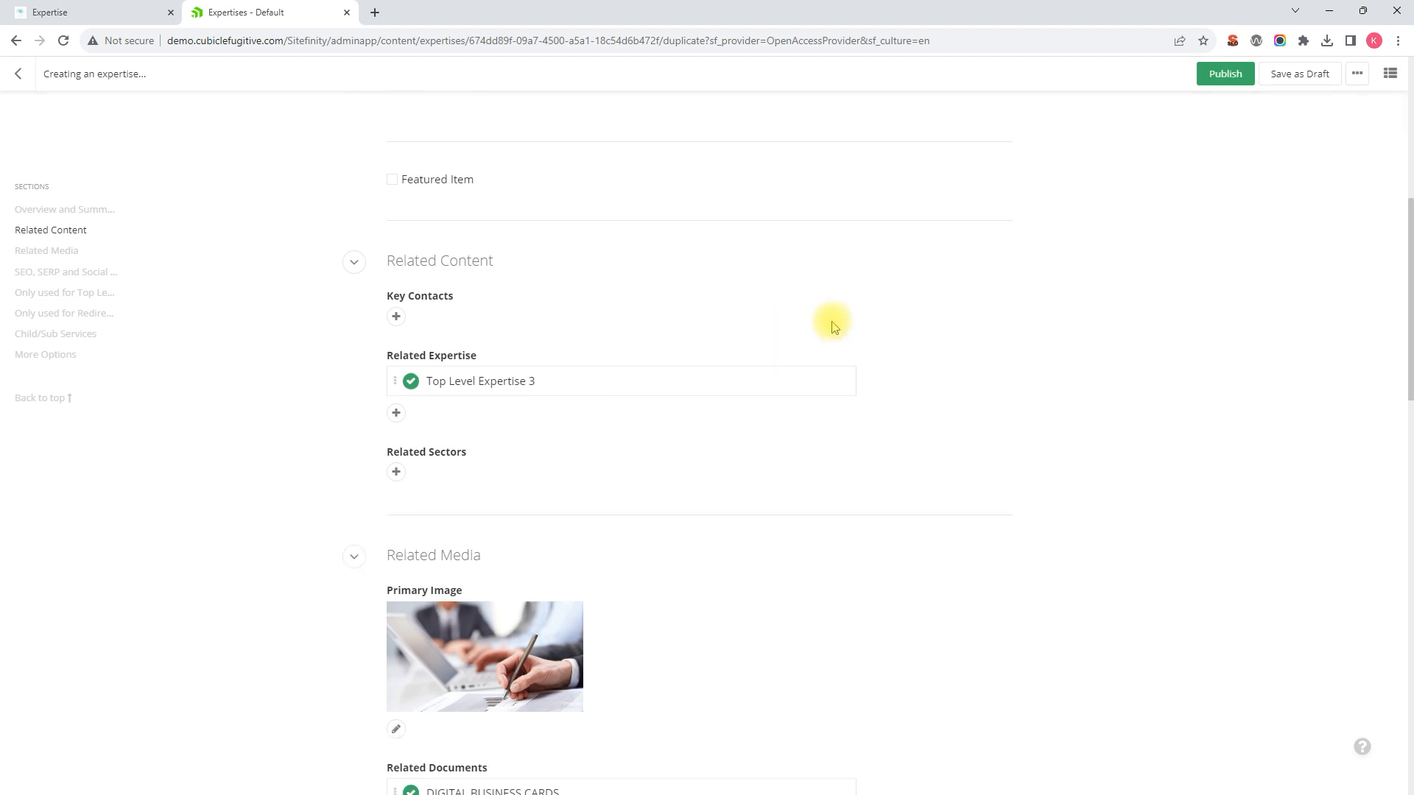
click(396, 318)
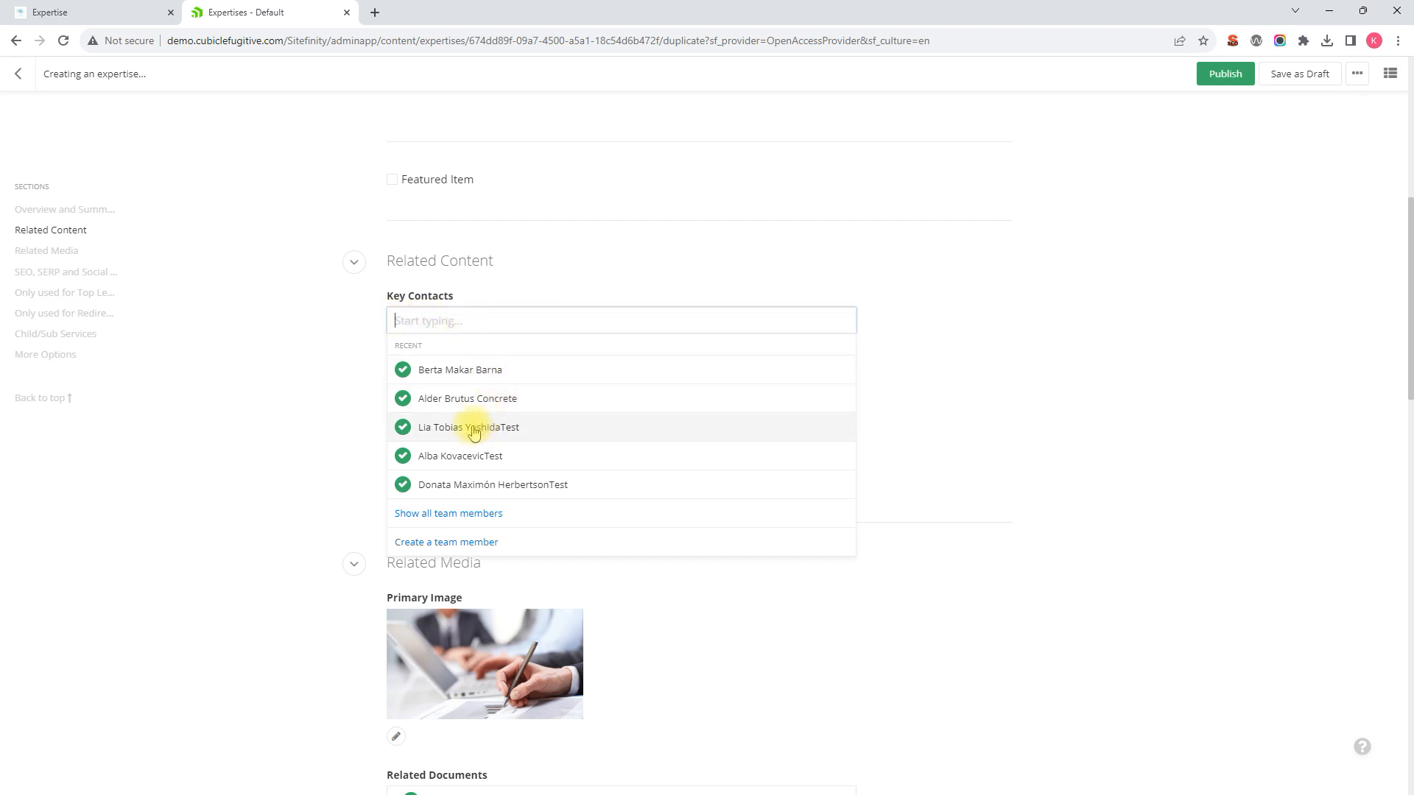
click(462, 457)
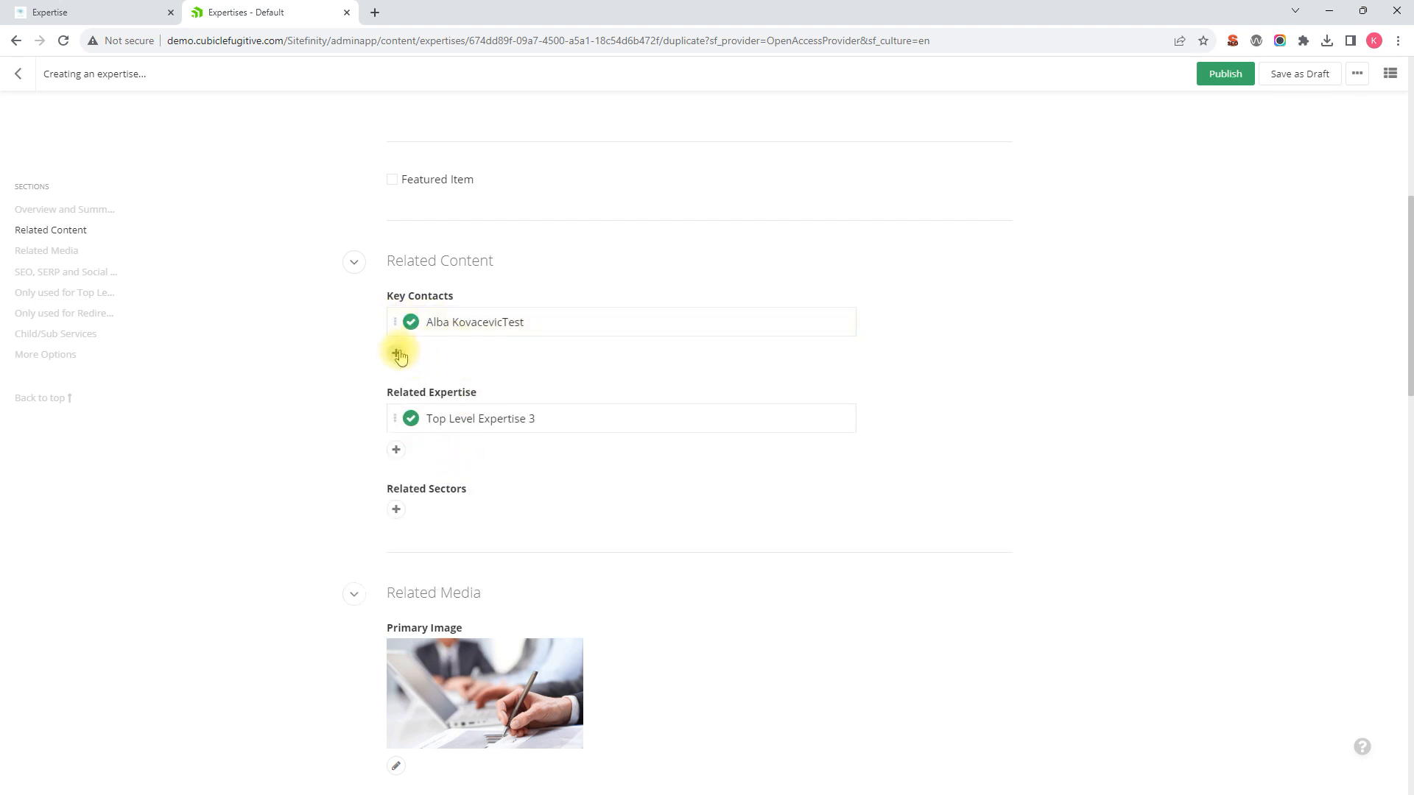
Step: Swap related expertise Top Level Expertise 3 for Child Expertise 5
scroll(590, 368, down, 2)
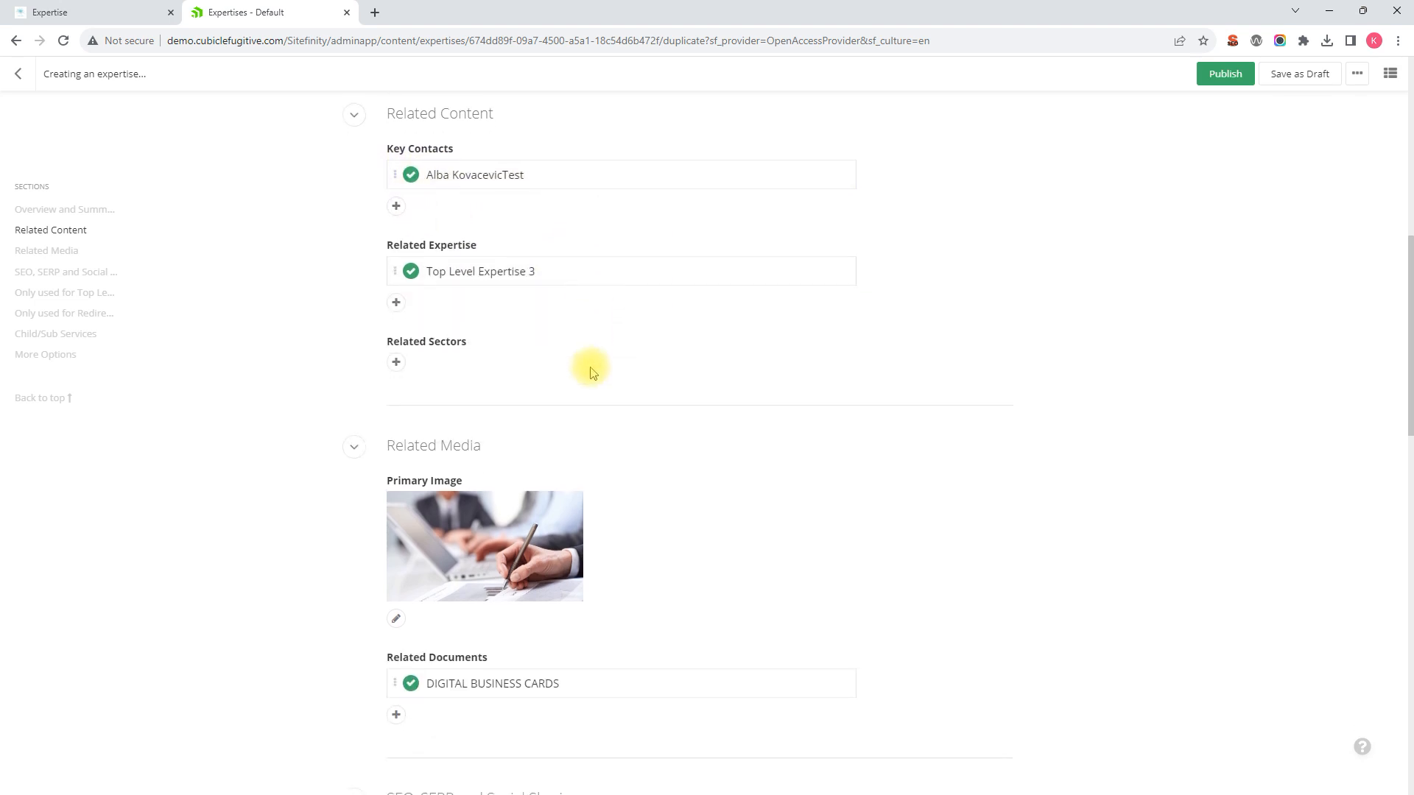
scroll(593, 366, up, 1)
click(832, 344)
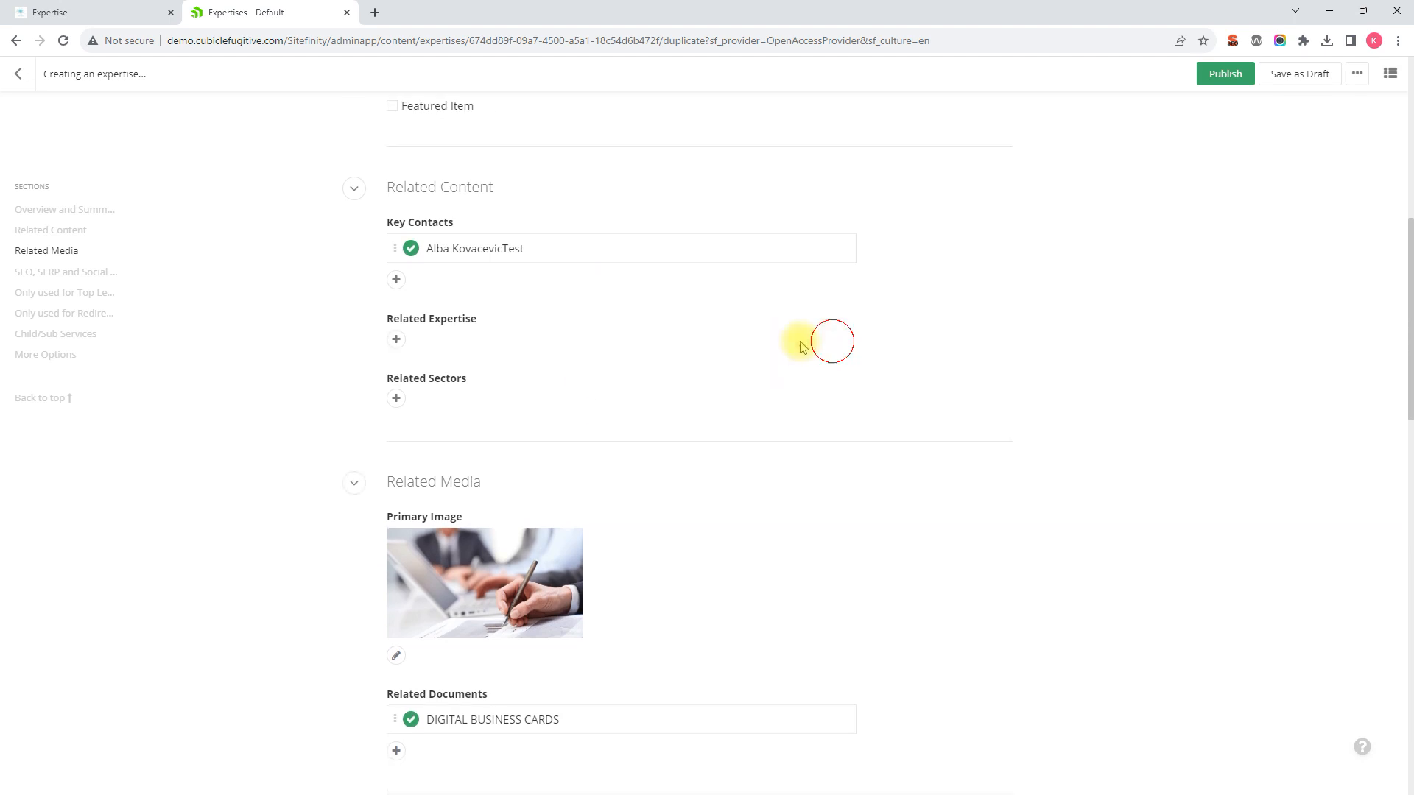
click(396, 343)
click(472, 480)
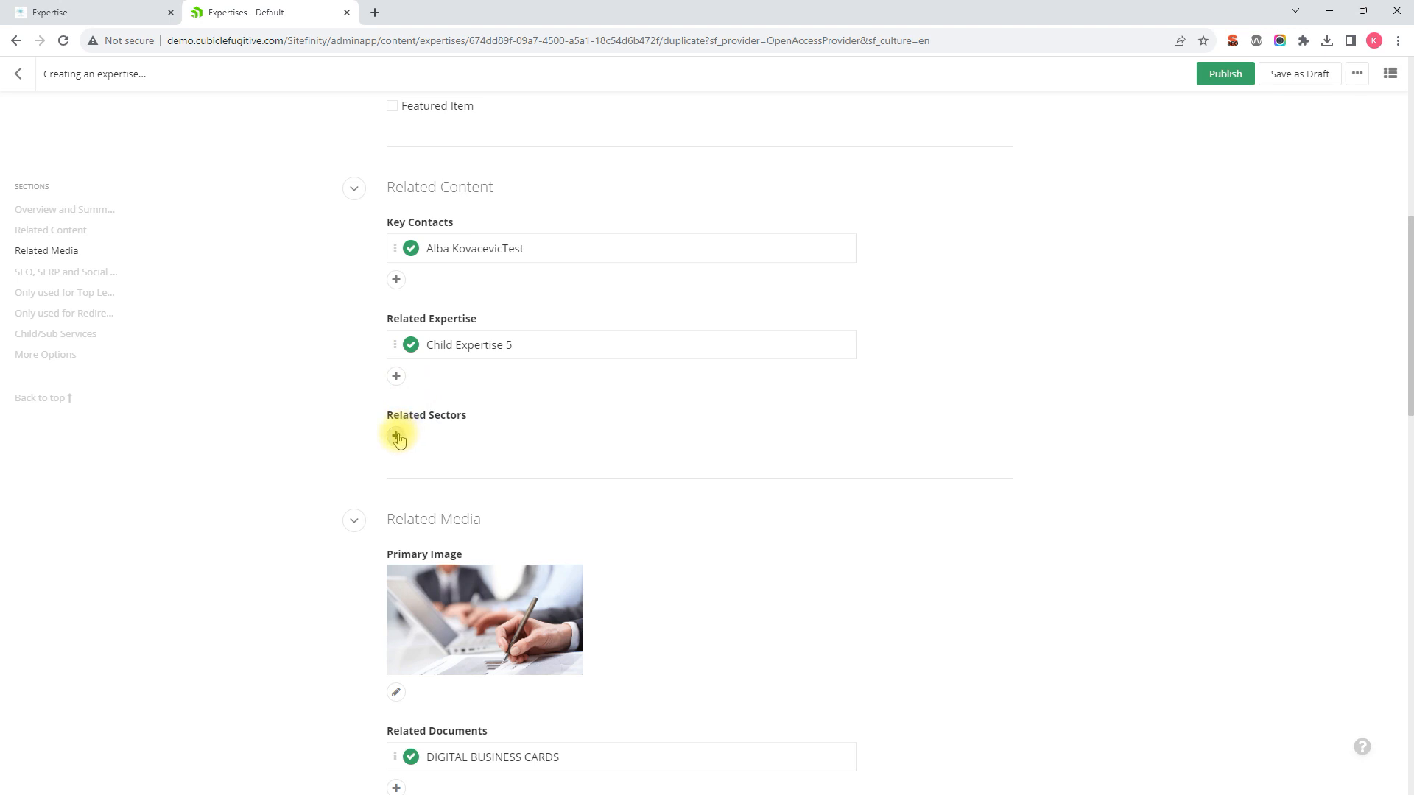
Step: Add Test Sector 4 as the related sector
click(397, 437)
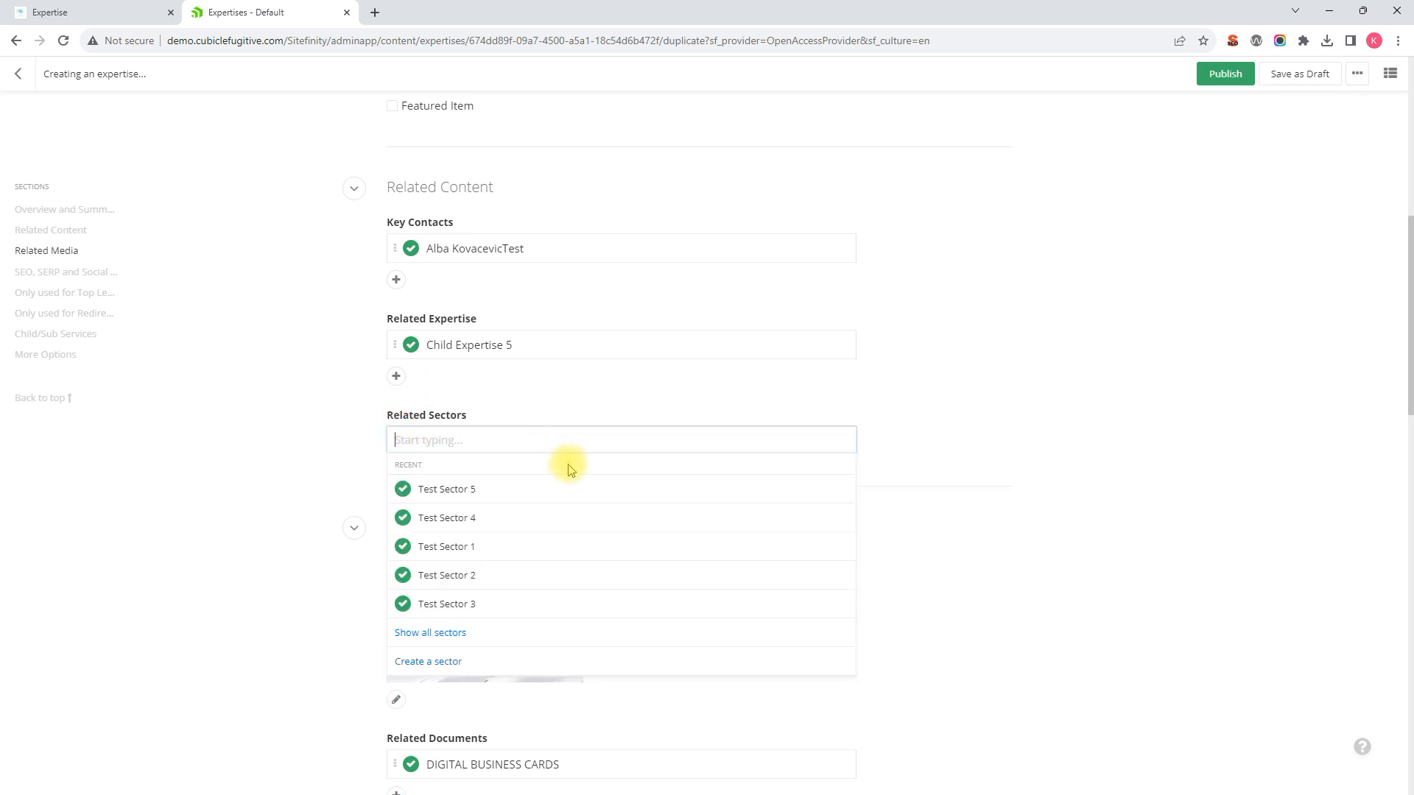
click(468, 521)
scroll(472, 486, down, 2)
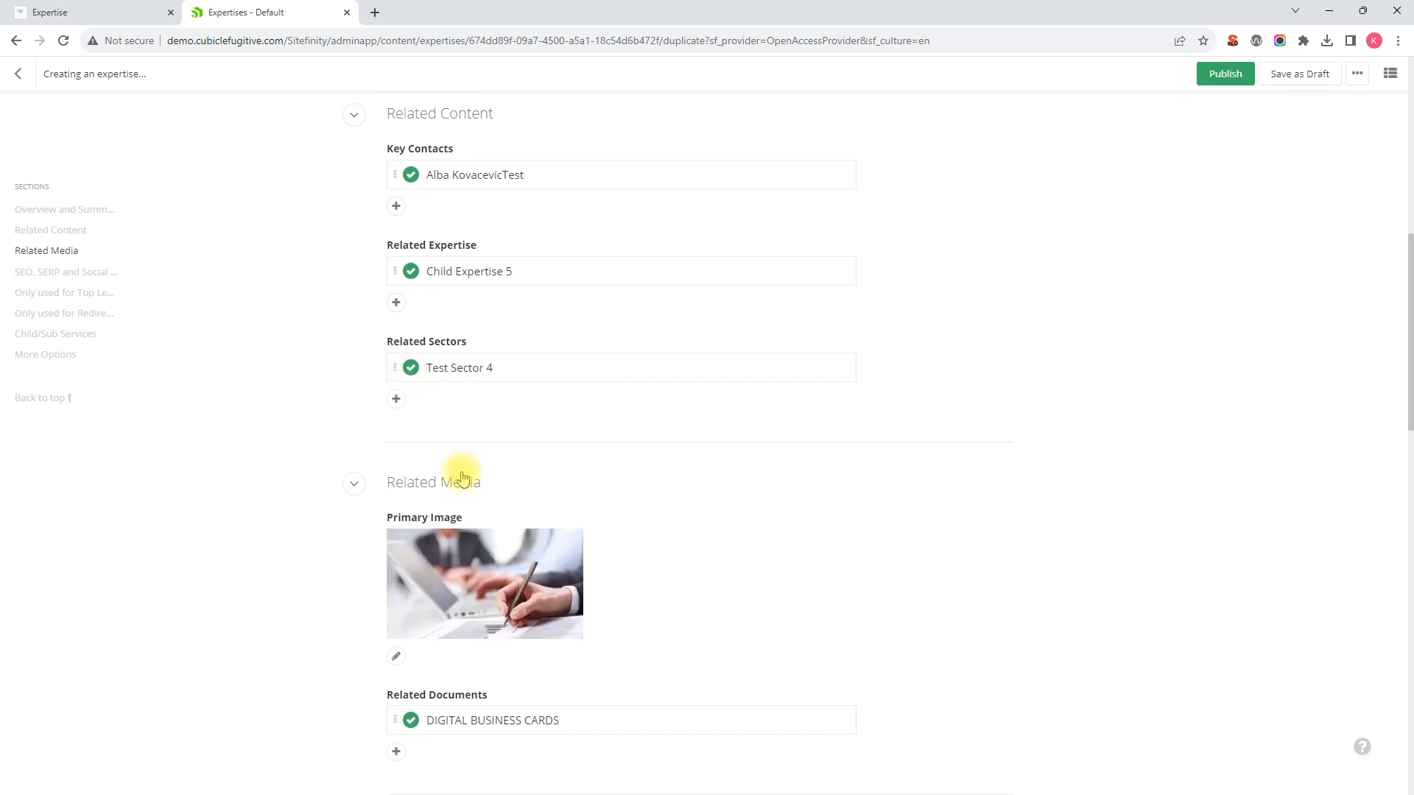
scroll(500, 498, down, 2)
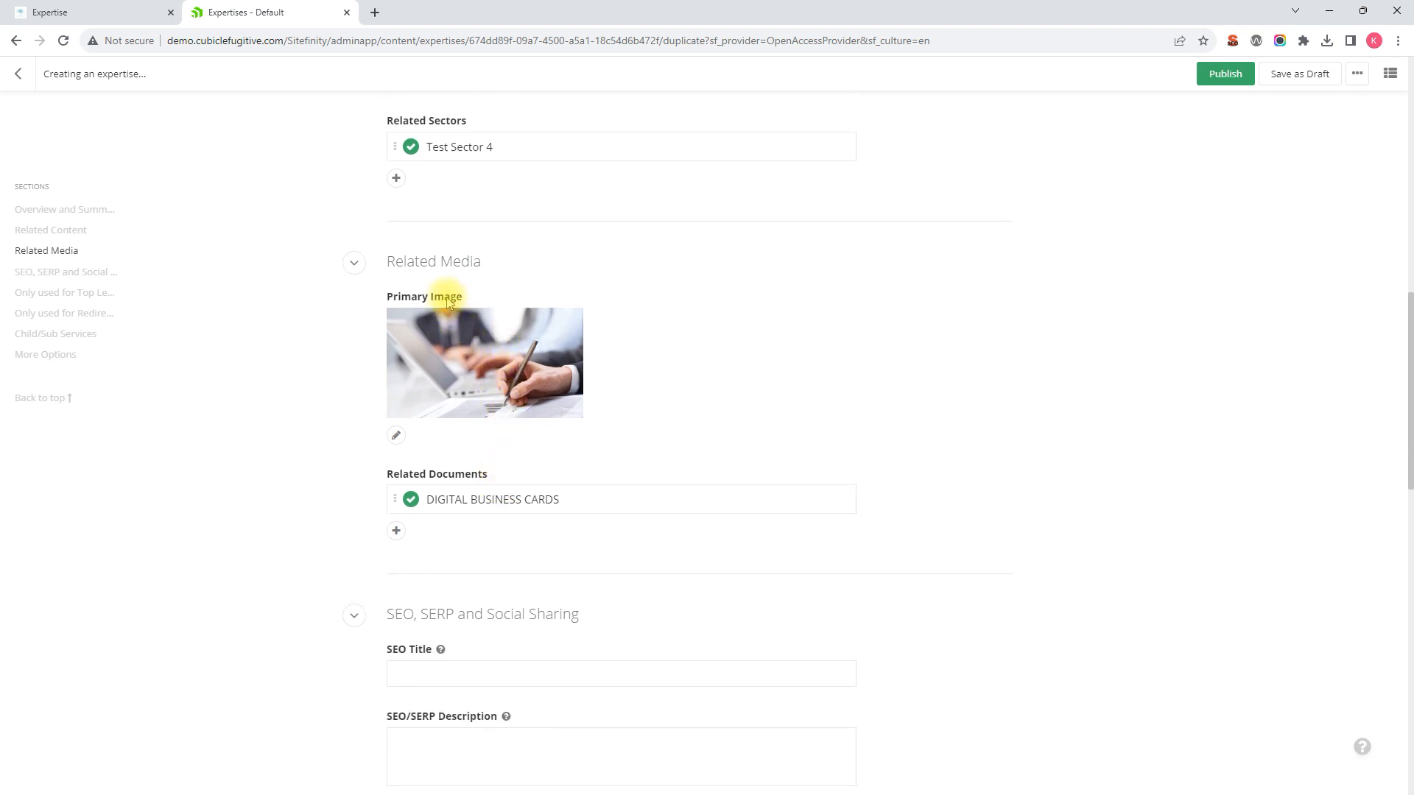
Step: Replace the primary image with the glass-building photo from the Page Banners library
click(563, 328)
click(397, 443)
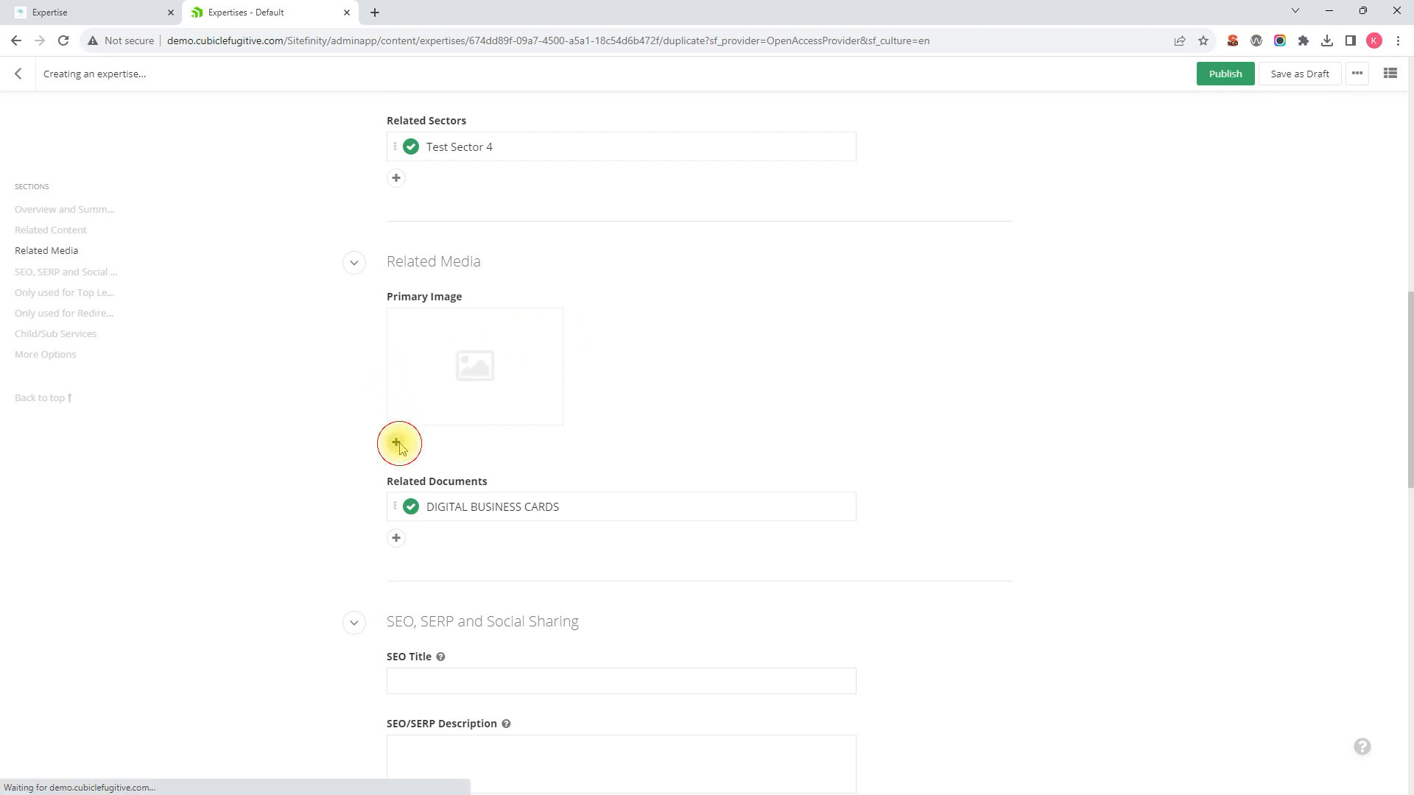
click(699, 547)
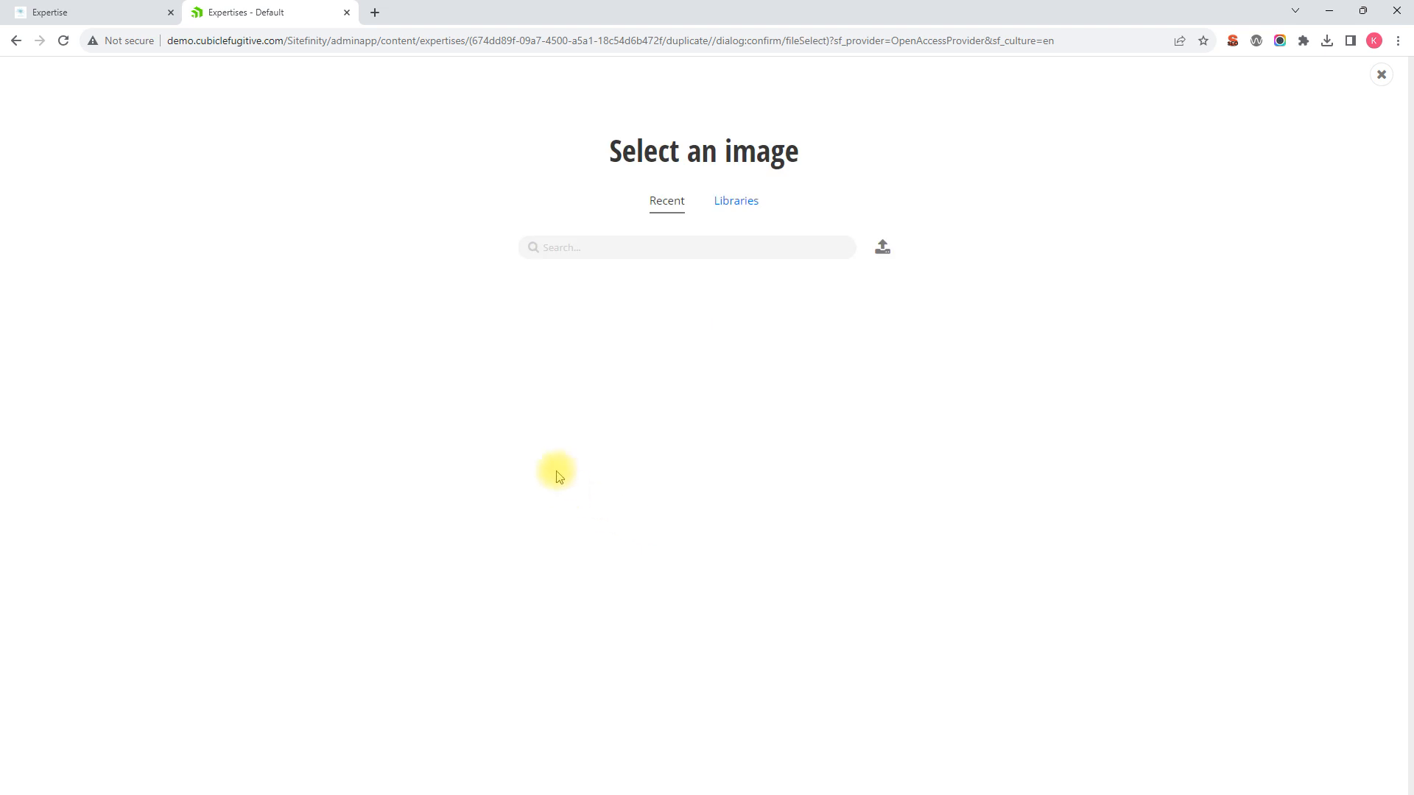
click(736, 208)
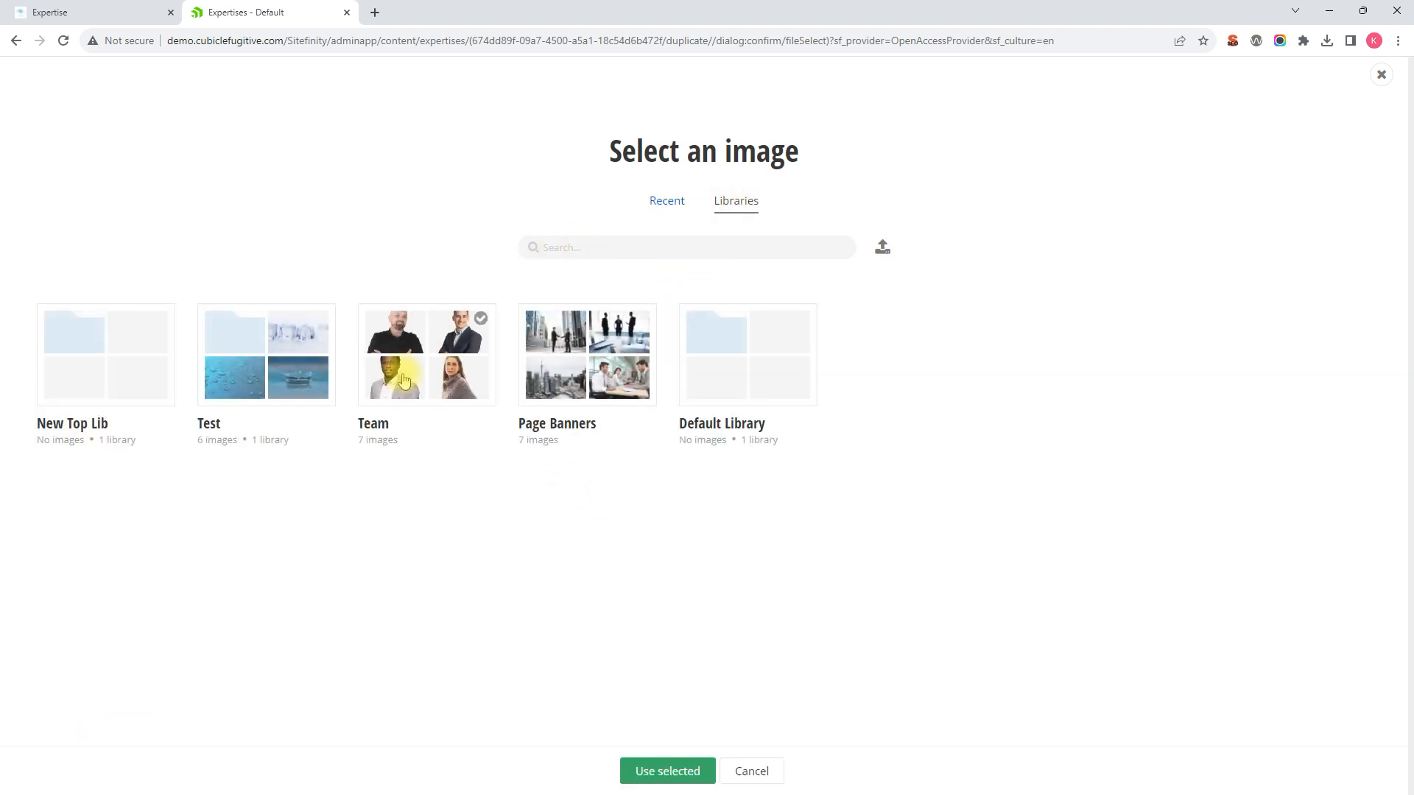
click(581, 373)
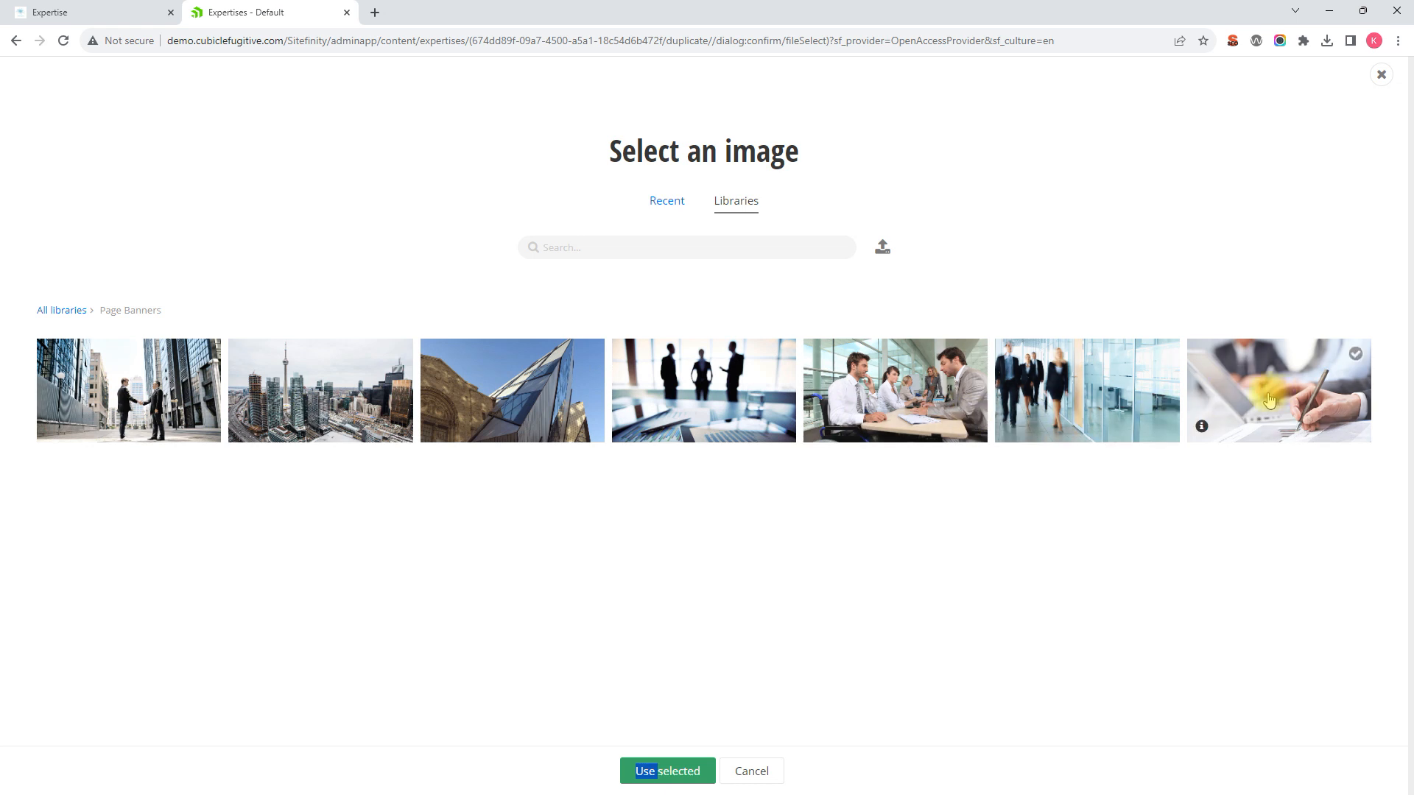
click(663, 769)
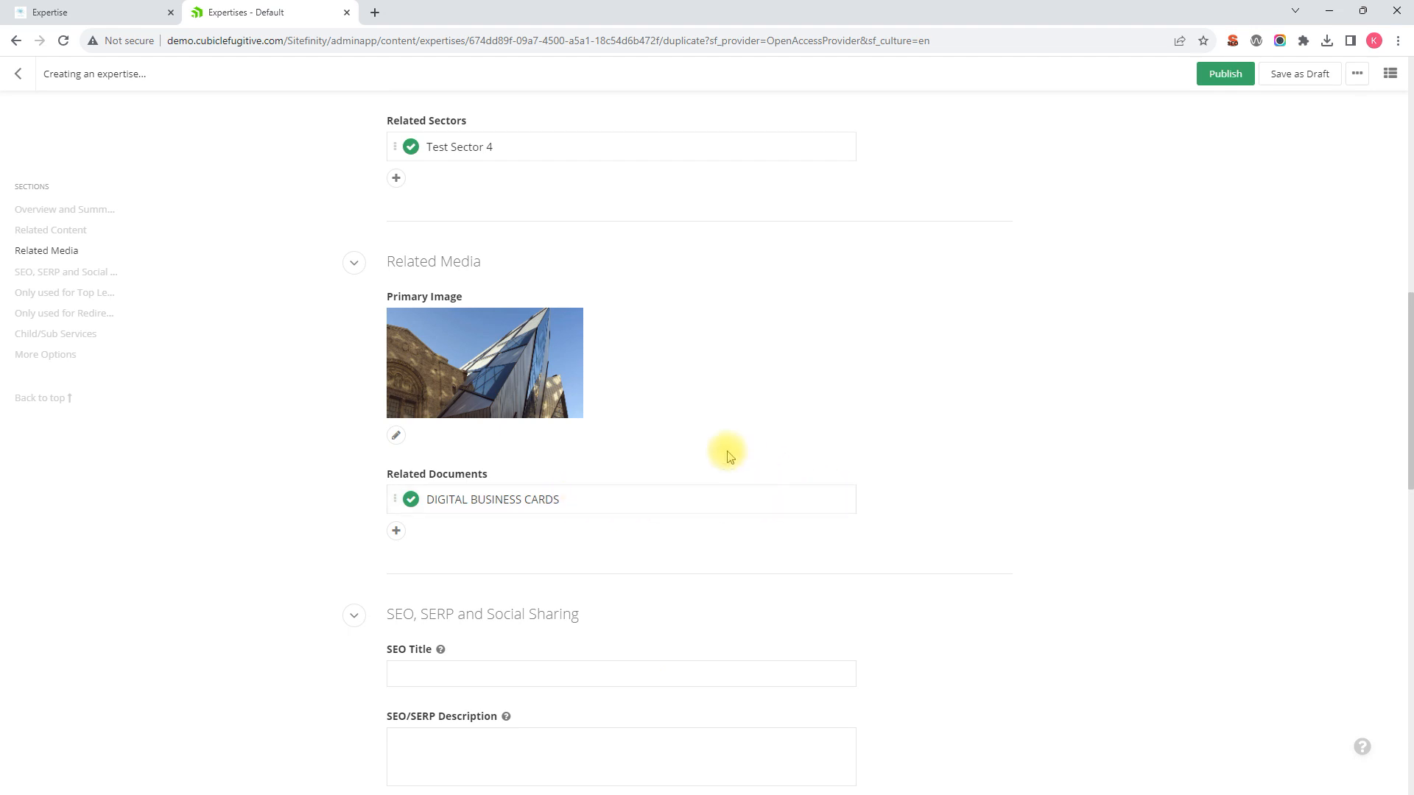
Step: Remove the DIGITAL BUSINESS CARDS document from Related Documents
scroll(810, 434, down, 1)
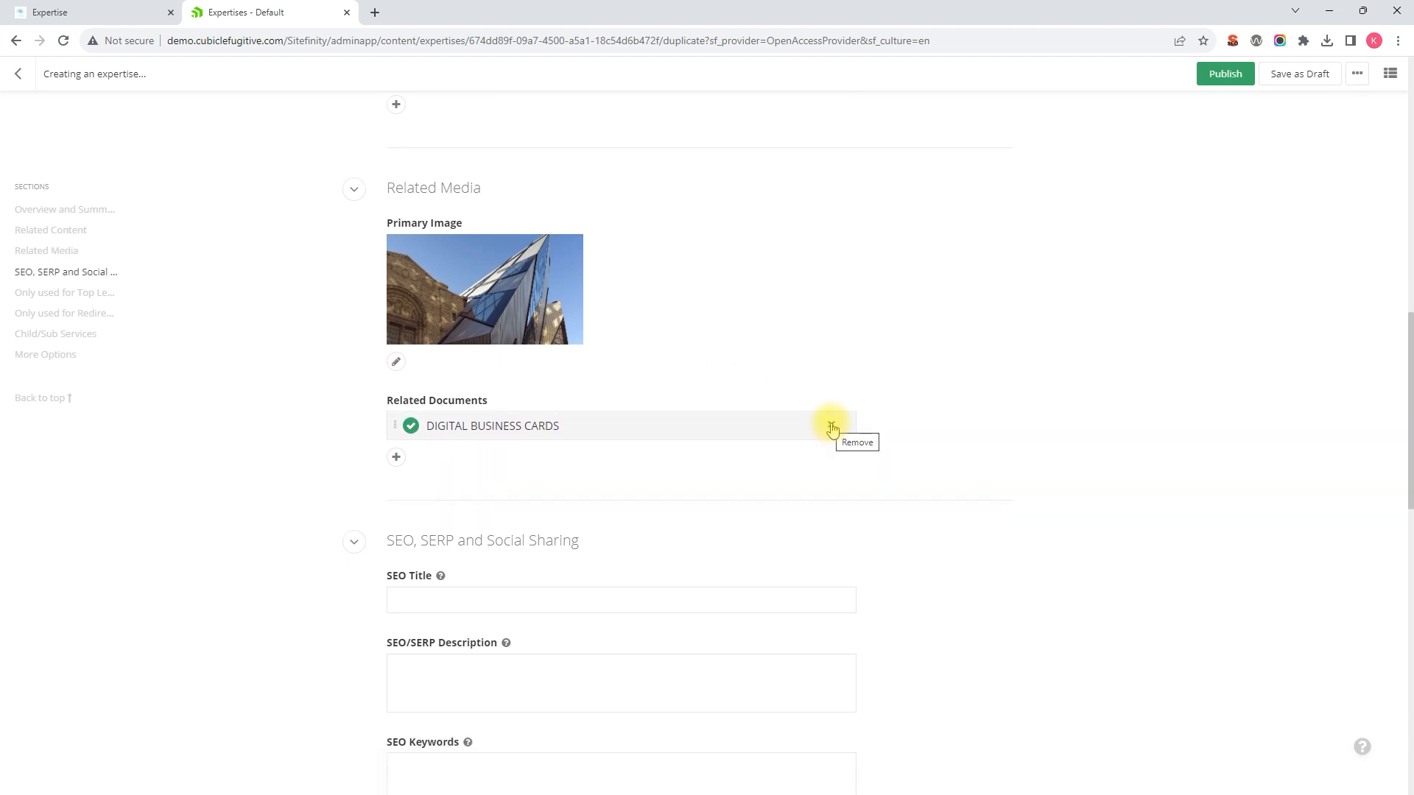
click(832, 428)
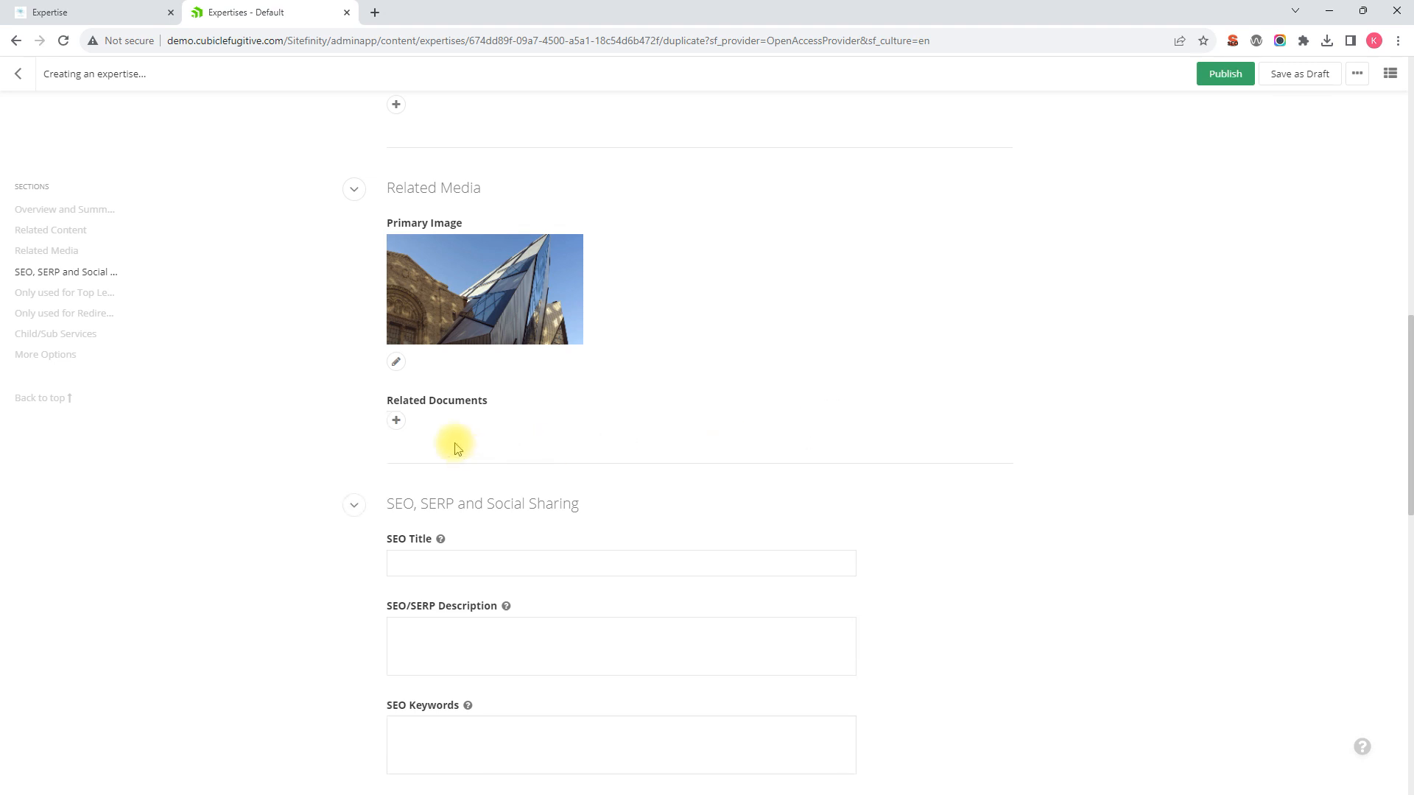
scroll(648, 439, down, 1)
scroll(653, 441, down, 4)
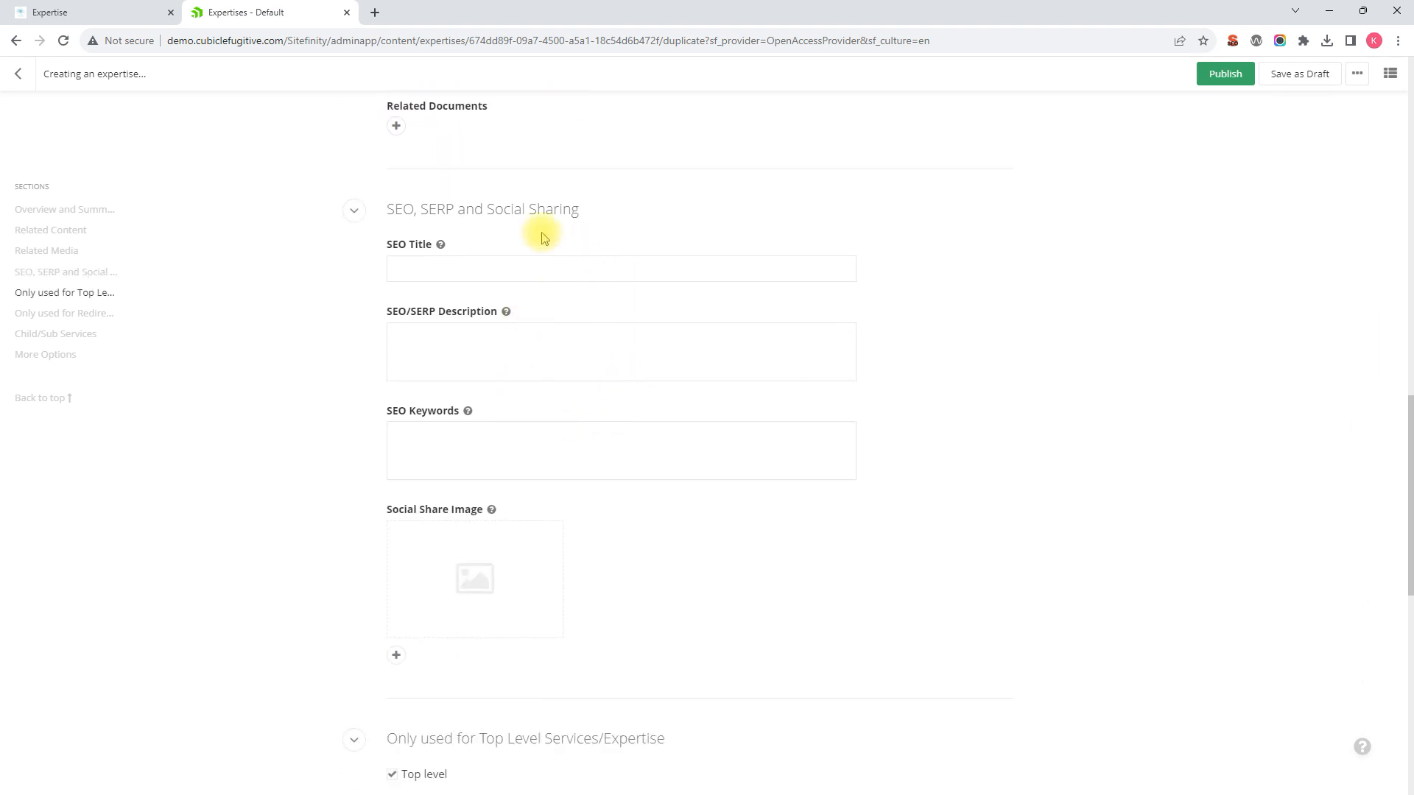
scroll(537, 231, down, 1)
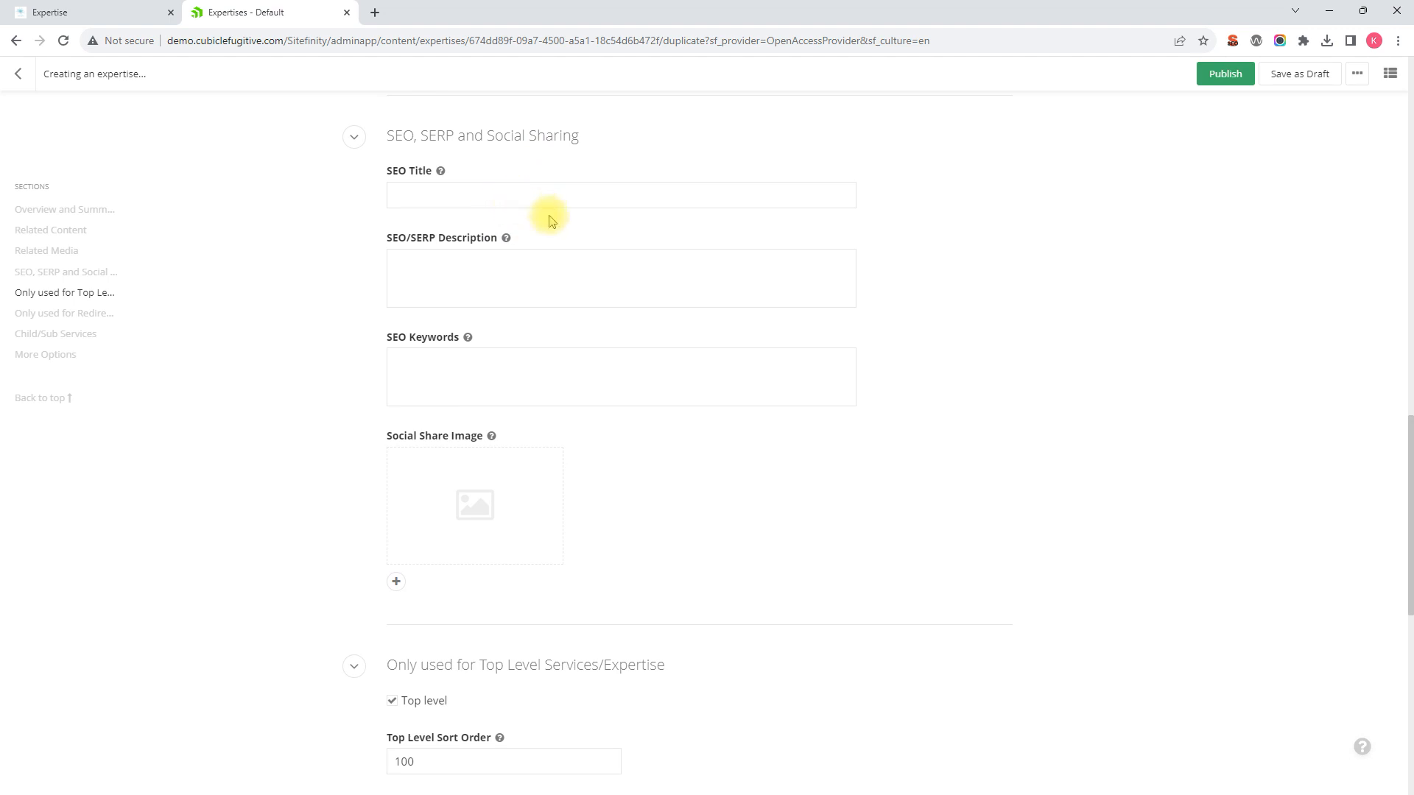
scroll(559, 243, down, 4)
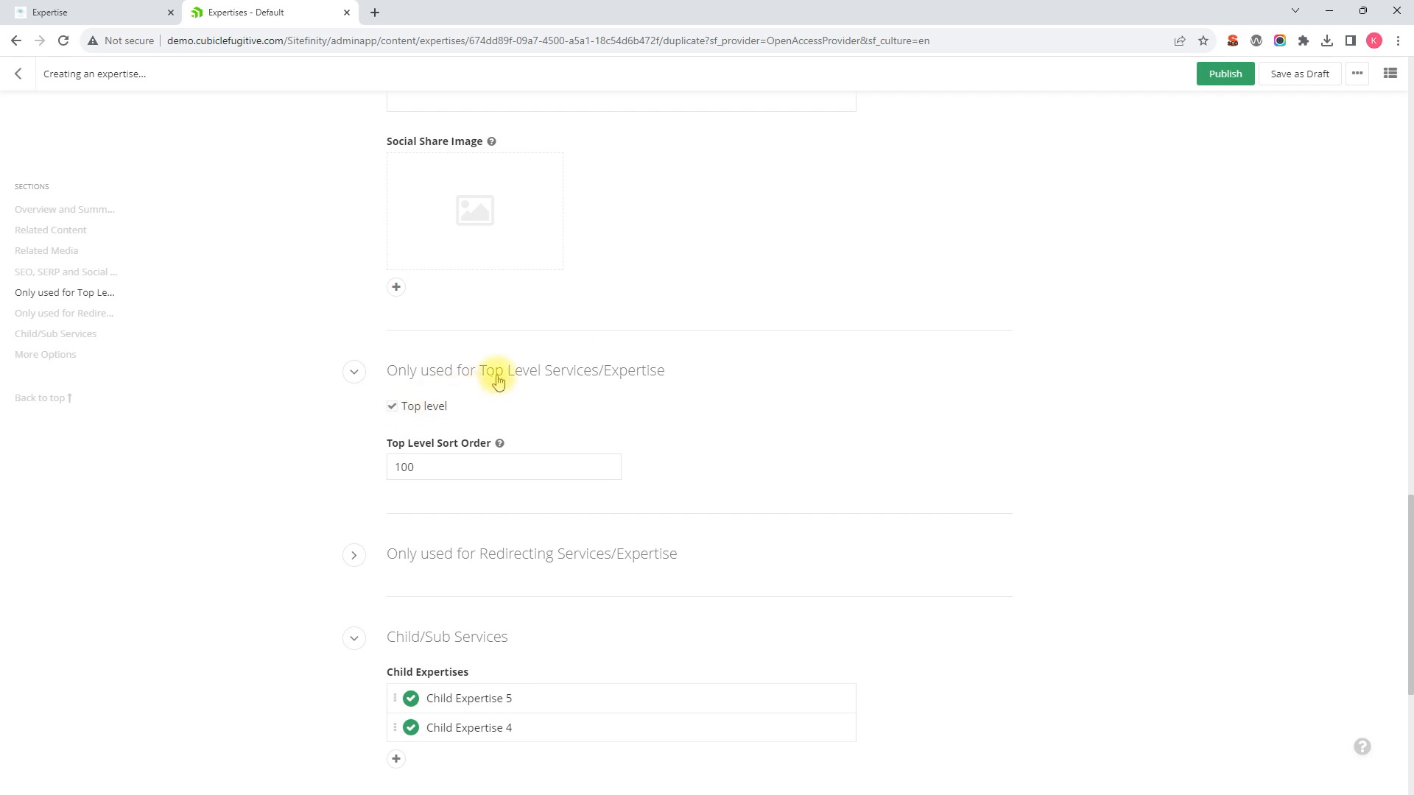
scroll(451, 397, down, 1)
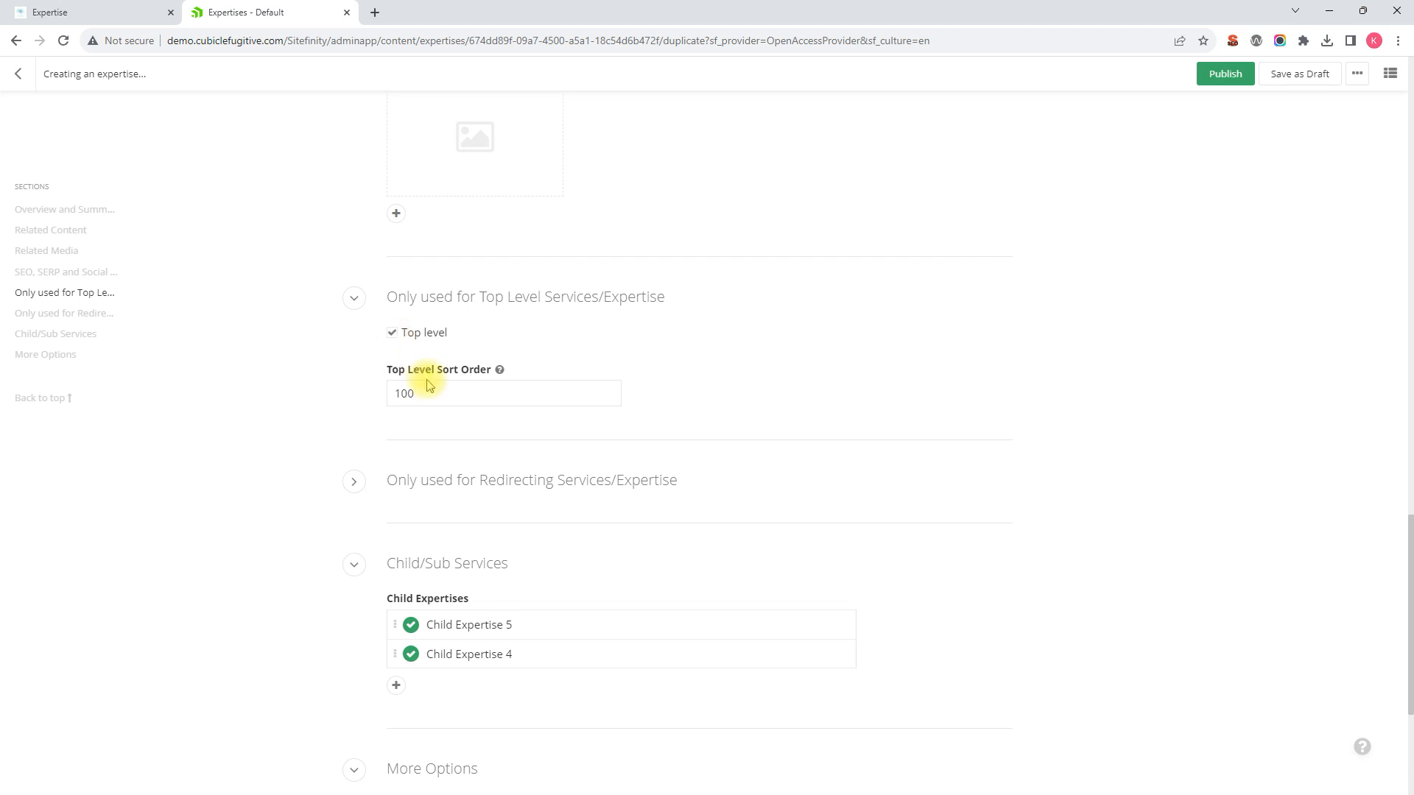
Step: Set Top Level Sort Order to 1000 and remove Child Expertise 5 and Child Expertise 4
drag(434, 395, 349, 385)
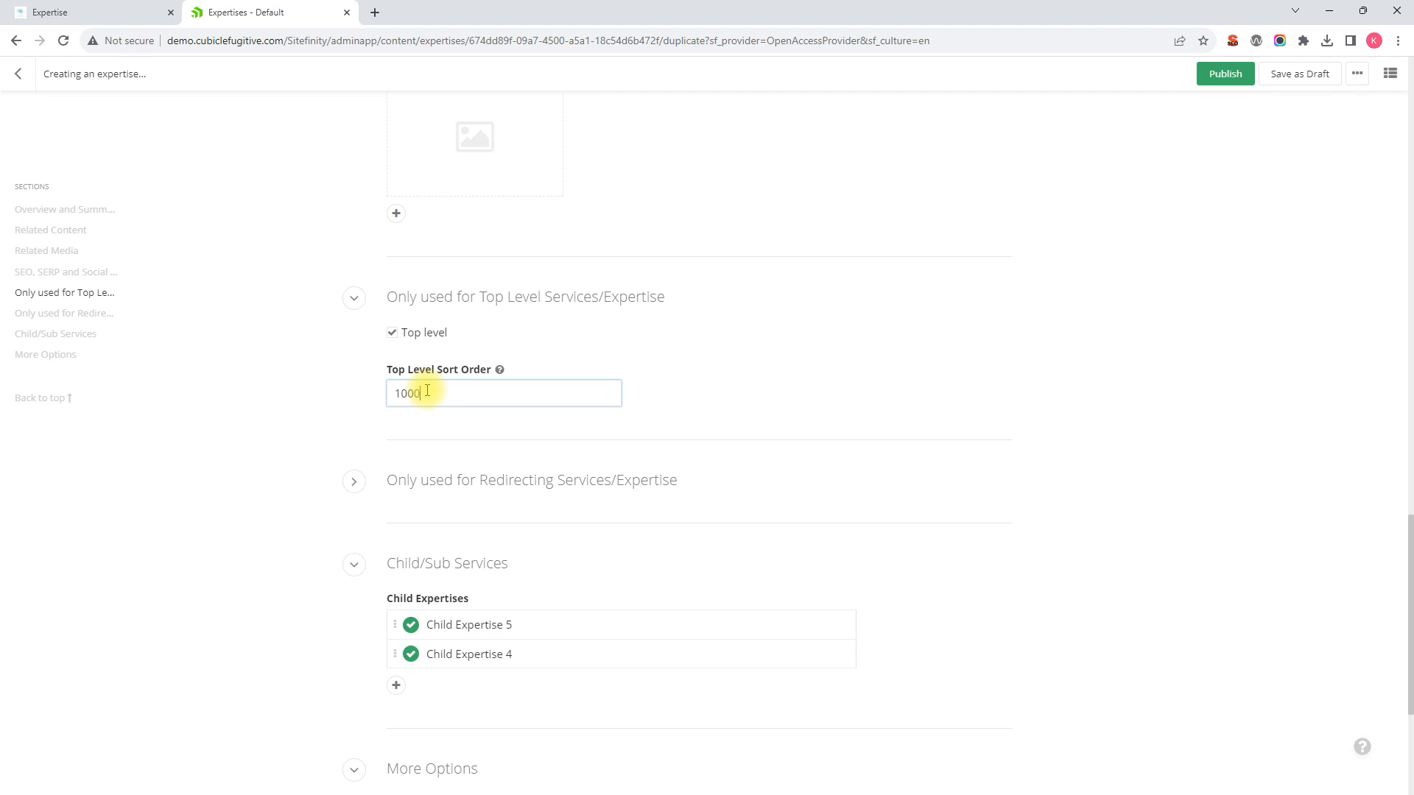
drag(427, 393, 337, 382)
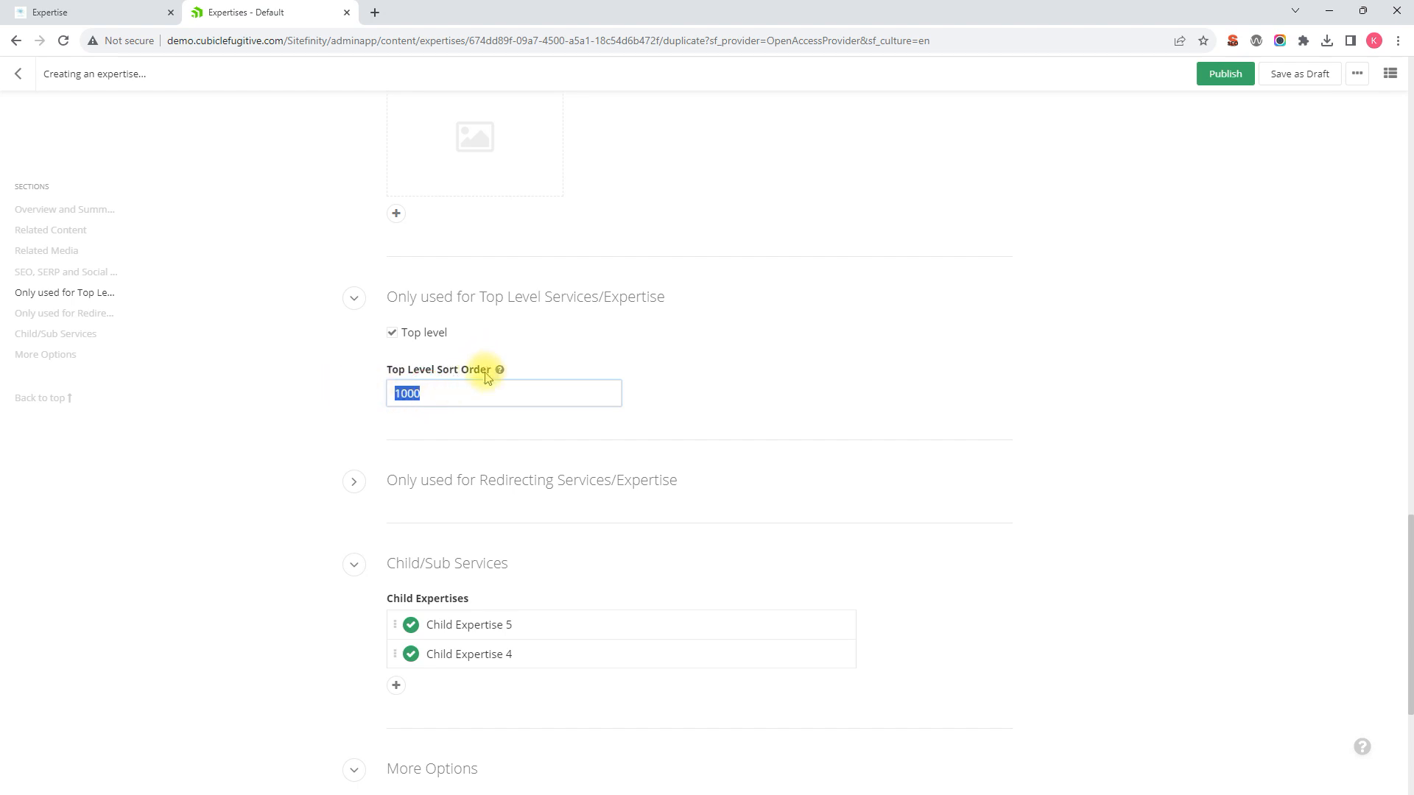
scroll(669, 398, down, 1)
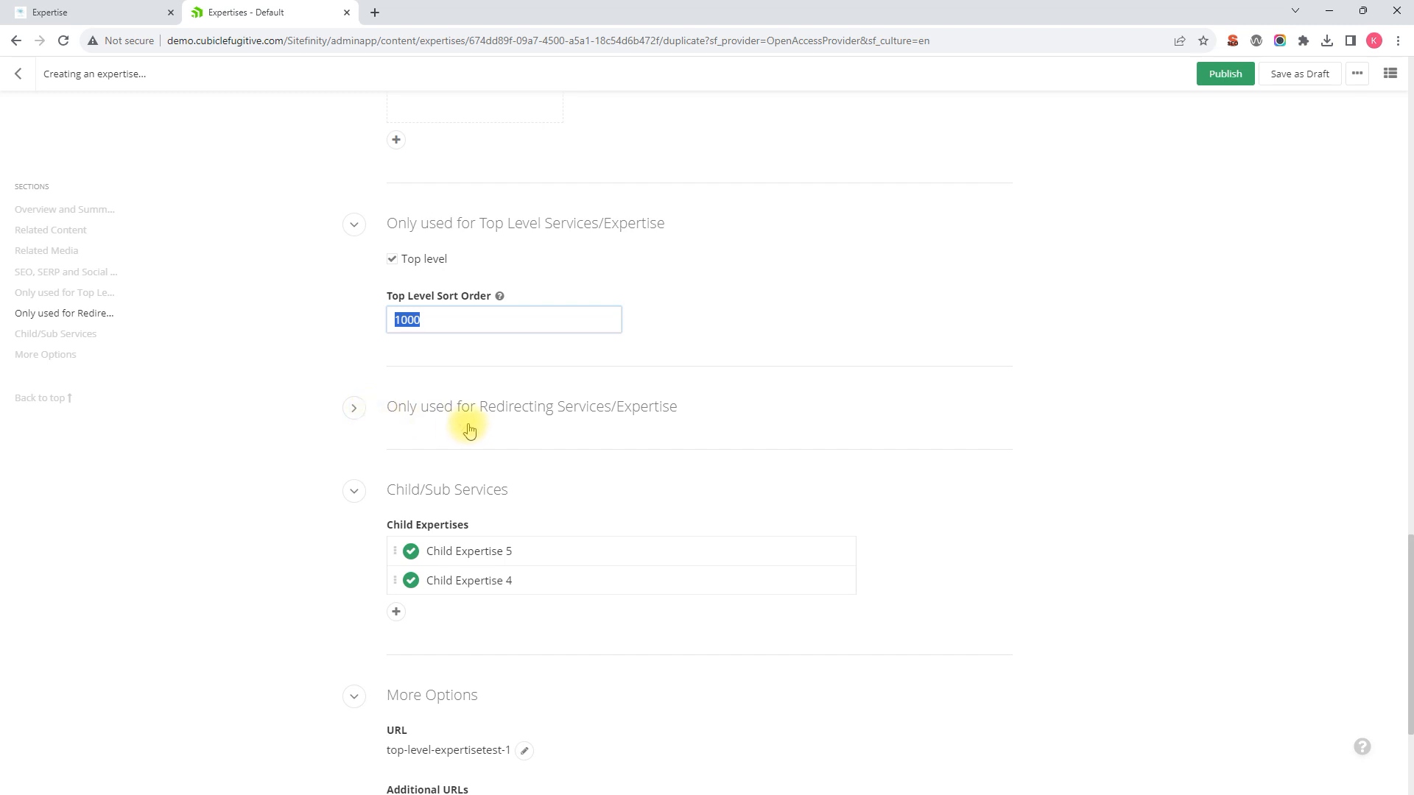
scroll(468, 428, down, 1)
mouse_move(478, 479)
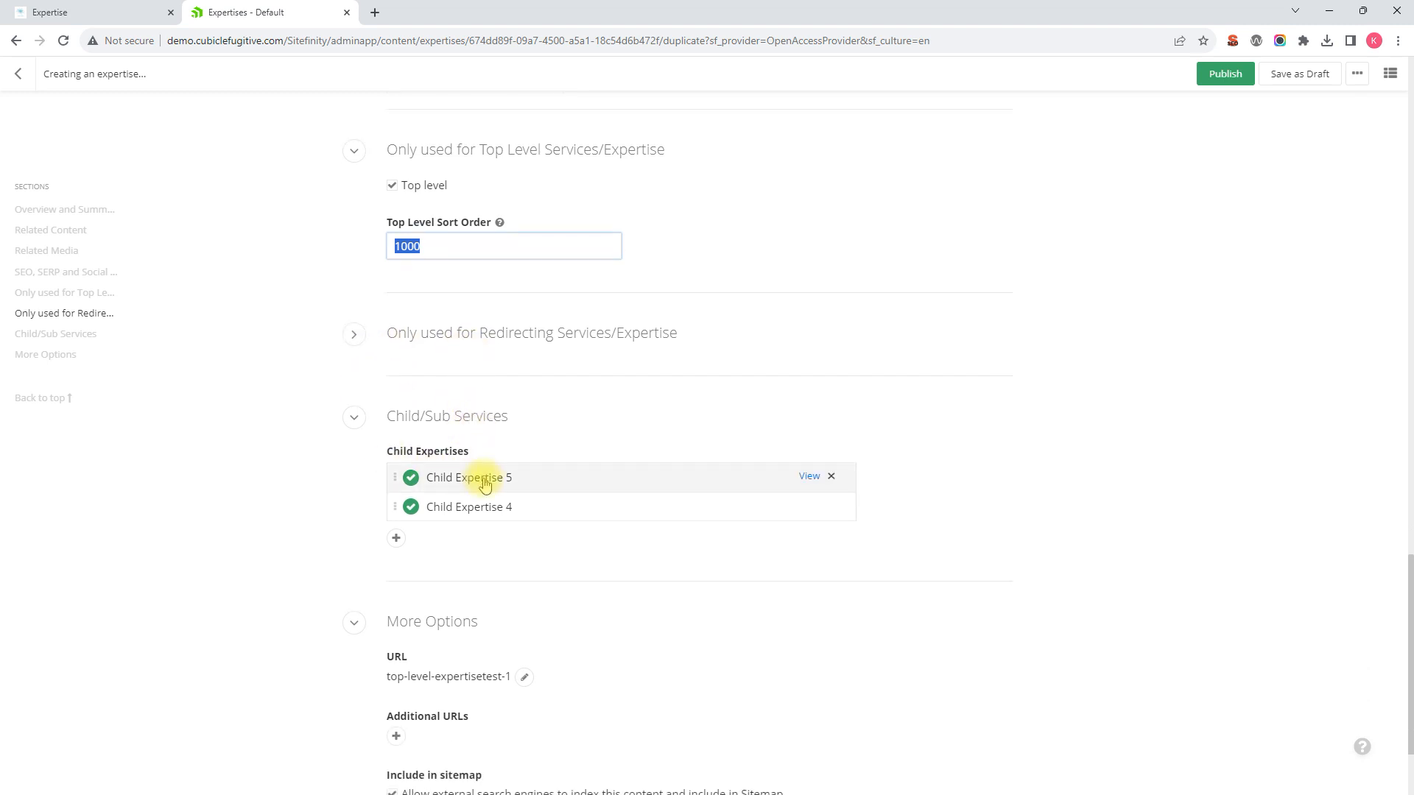
click(832, 481)
click(833, 481)
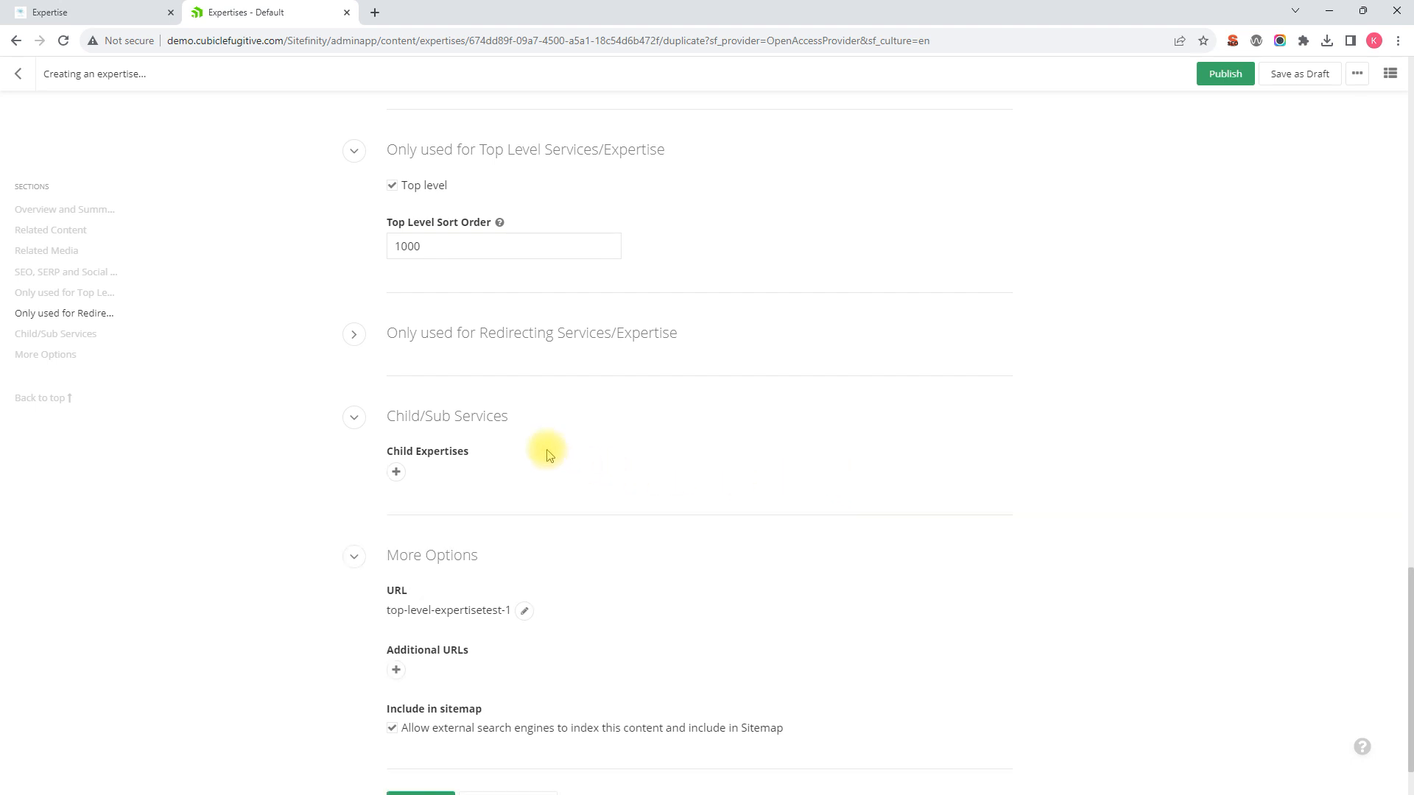
Step: Edit the URL slug to top-level-duplicated-expertise
scroll(546, 455, down, 2)
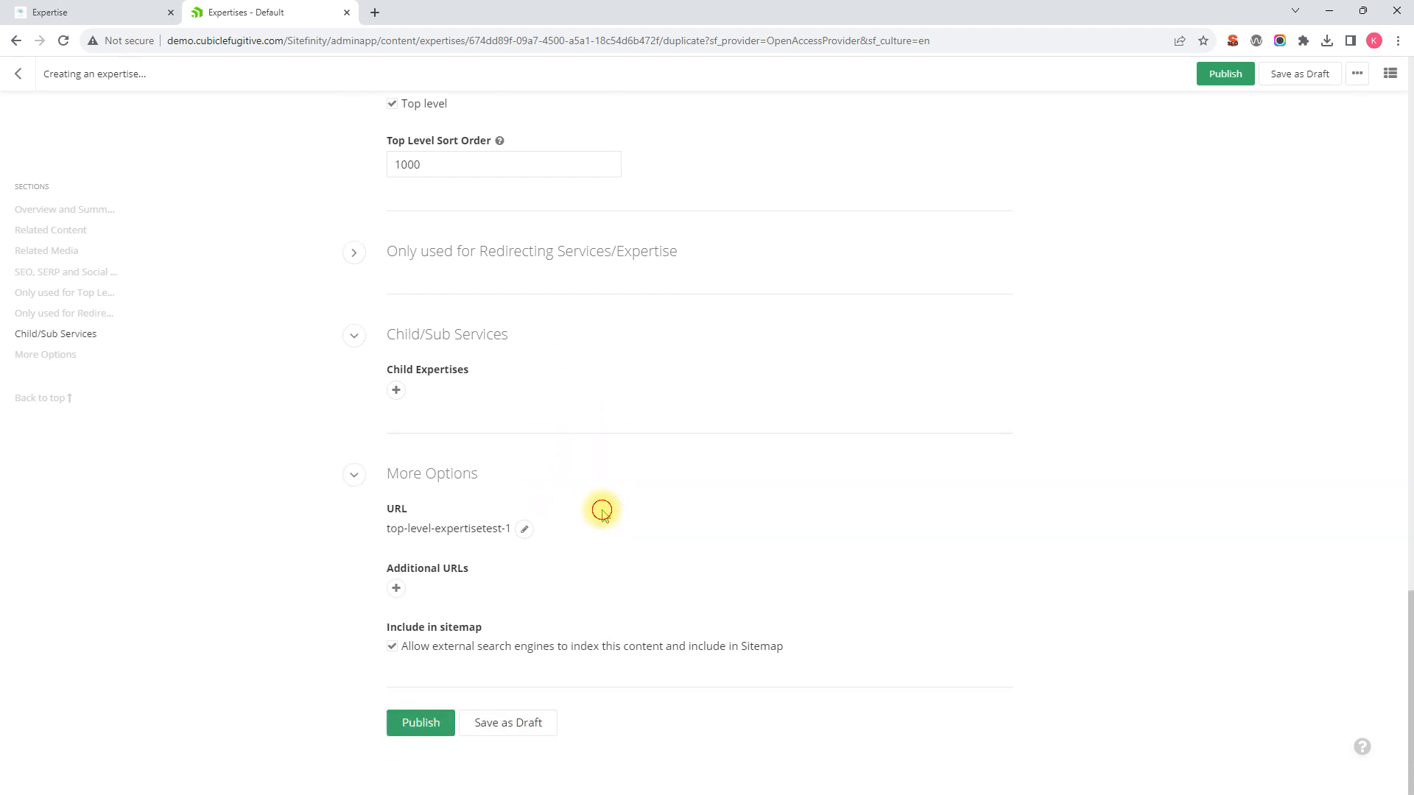
click(525, 528)
mouse_move(527, 534)
mouse_down()
mouse_move(407, 533)
mouse_move(439, 533)
mouse_up()
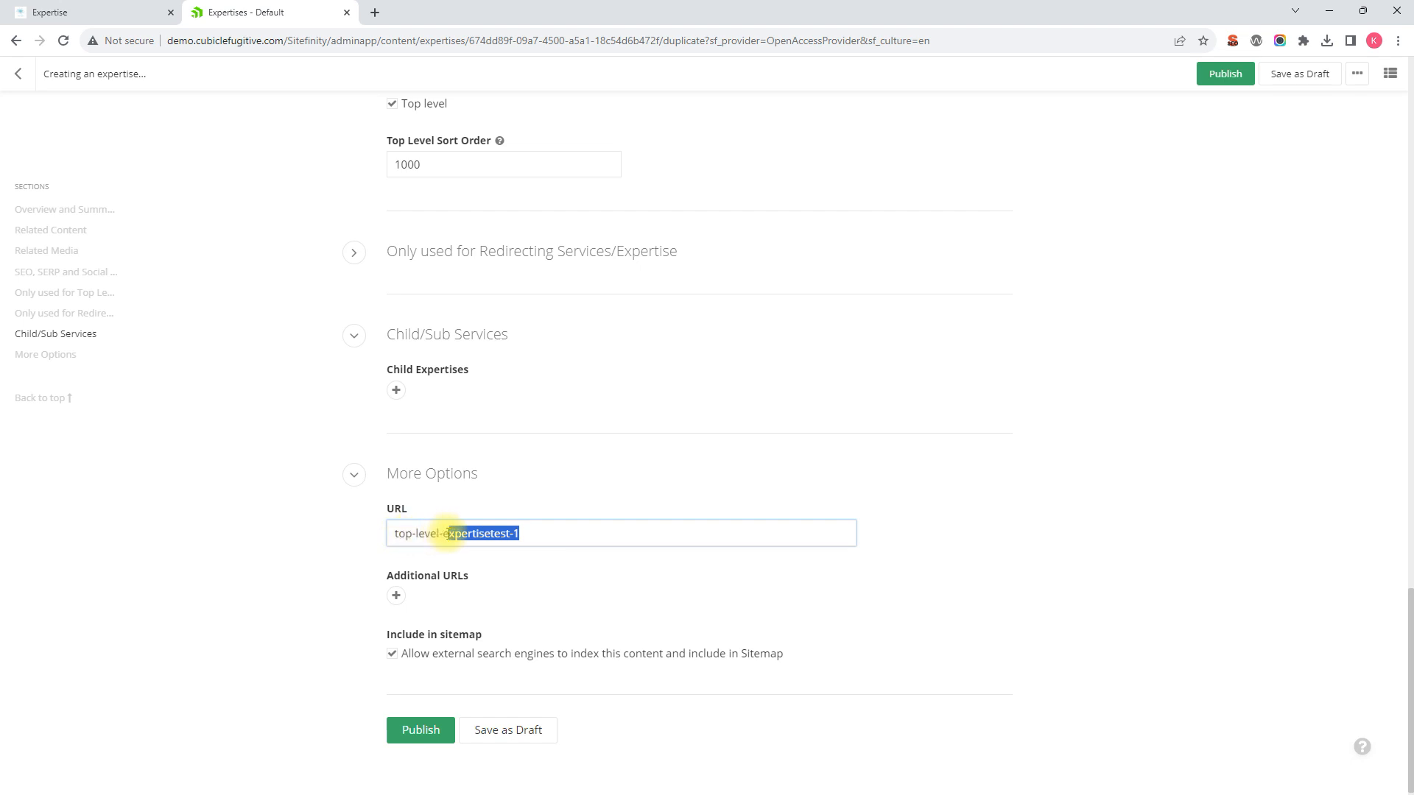
key(BackSpace)
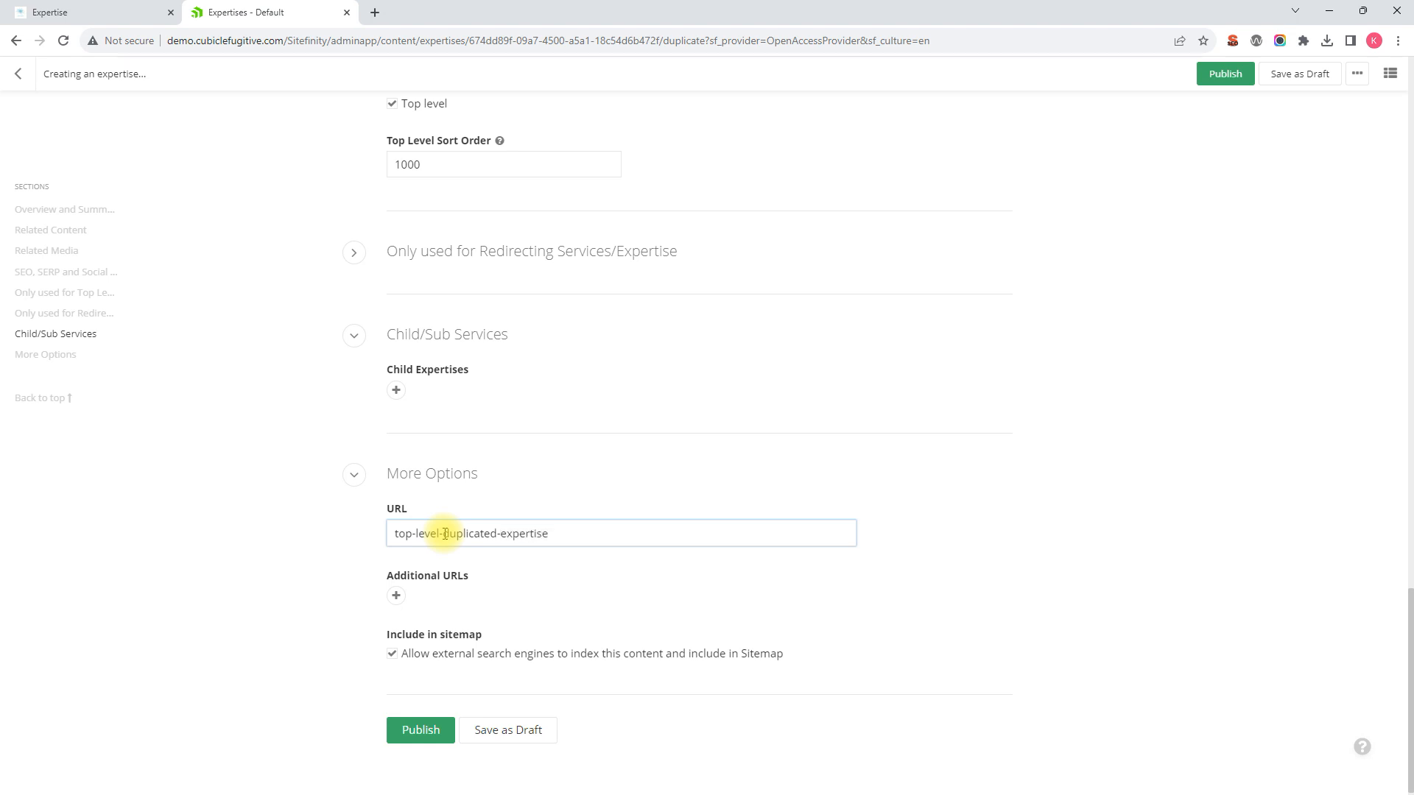
Step: Publish the duplicate as Top Level Duplicate Expertise
scroll(595, 283, down, 1)
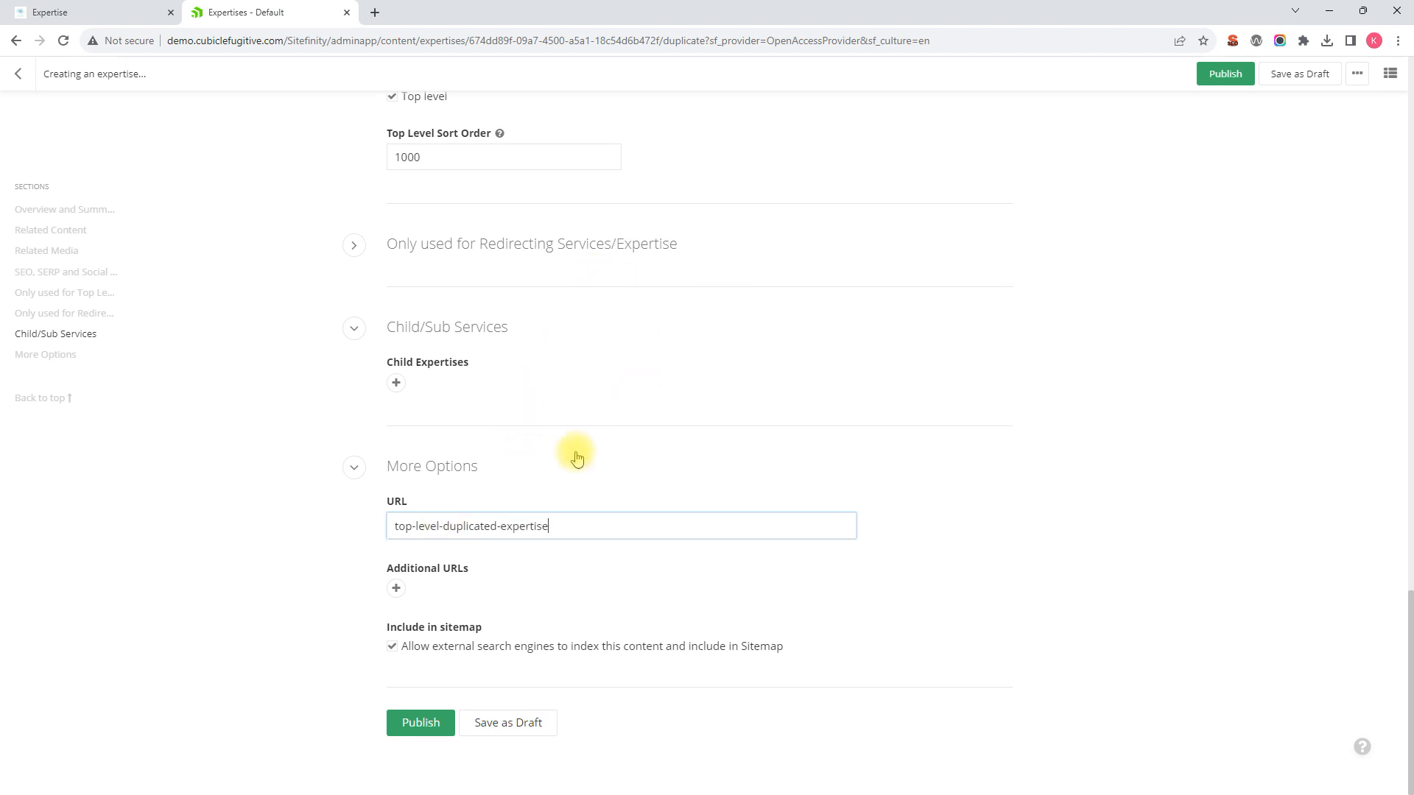
scroll(585, 316, up, 9)
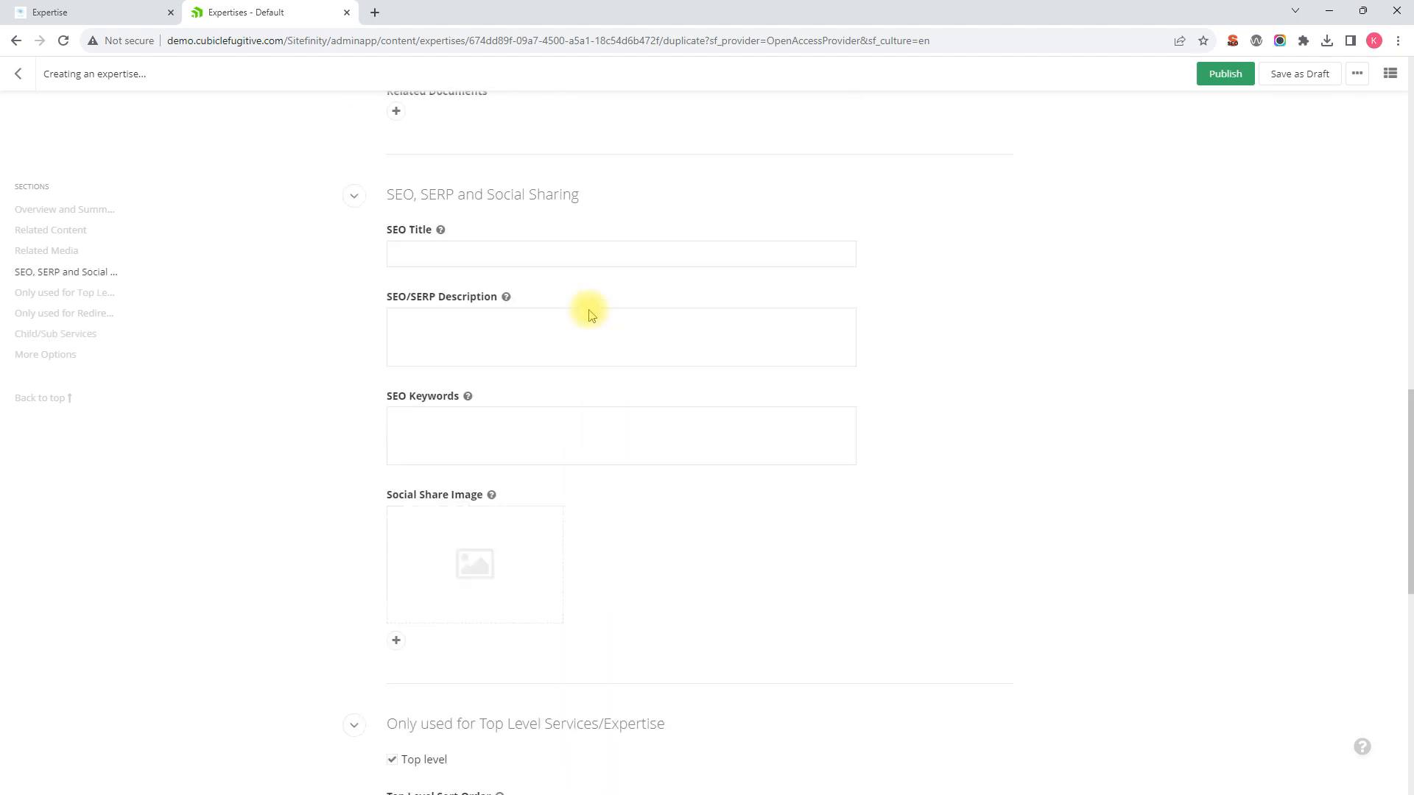
scroll(589, 315, down, 9)
scroll(591, 314, up, 4)
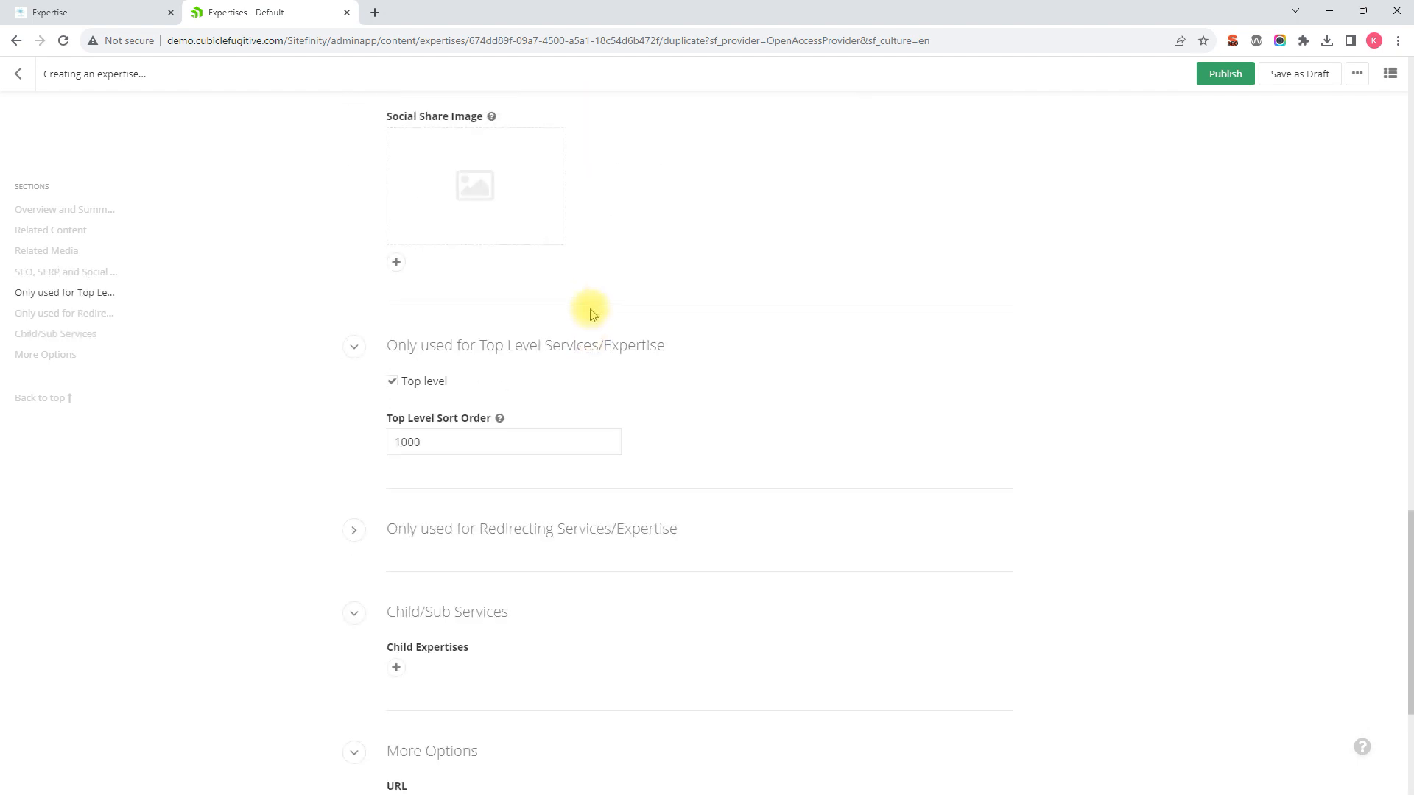
scroll(594, 324, down, 4)
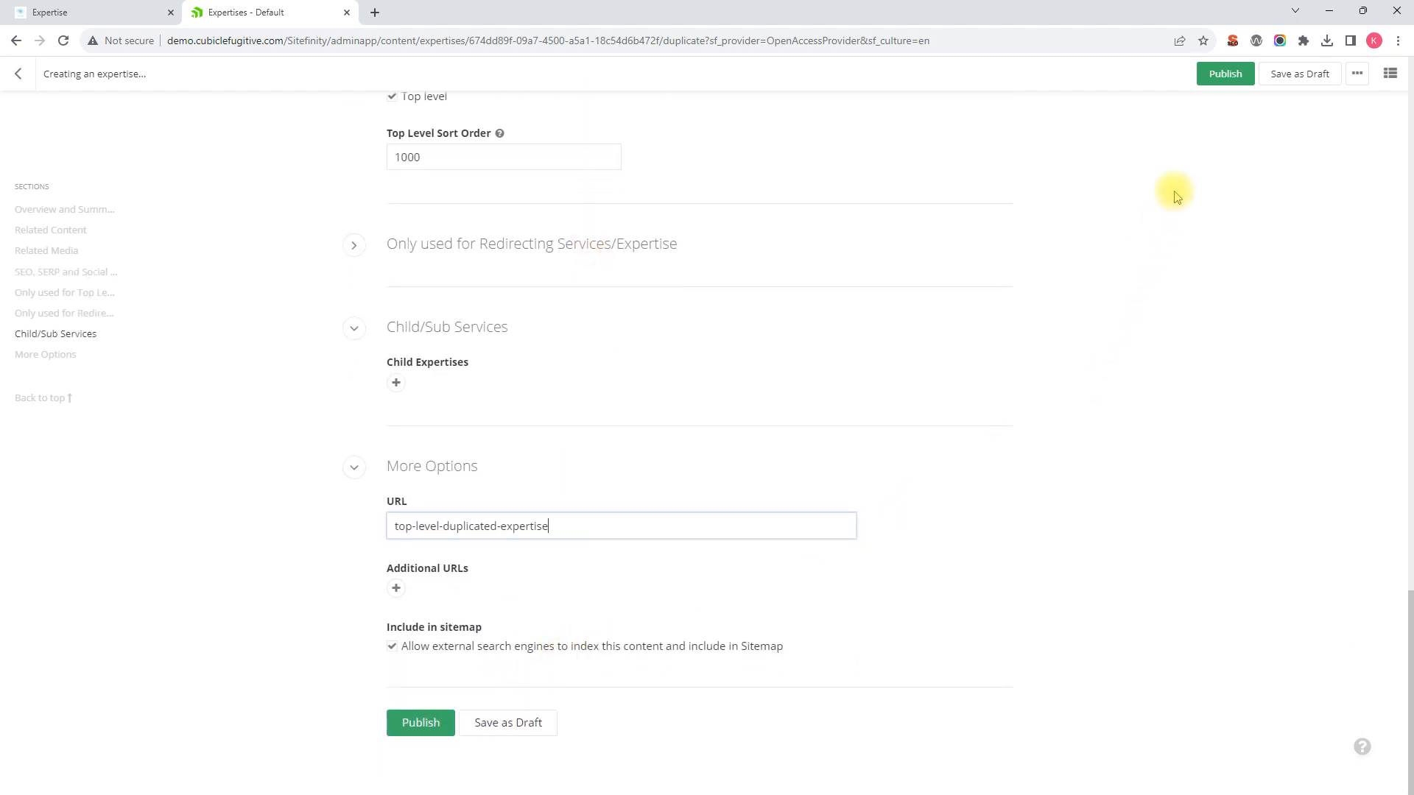
click(1224, 77)
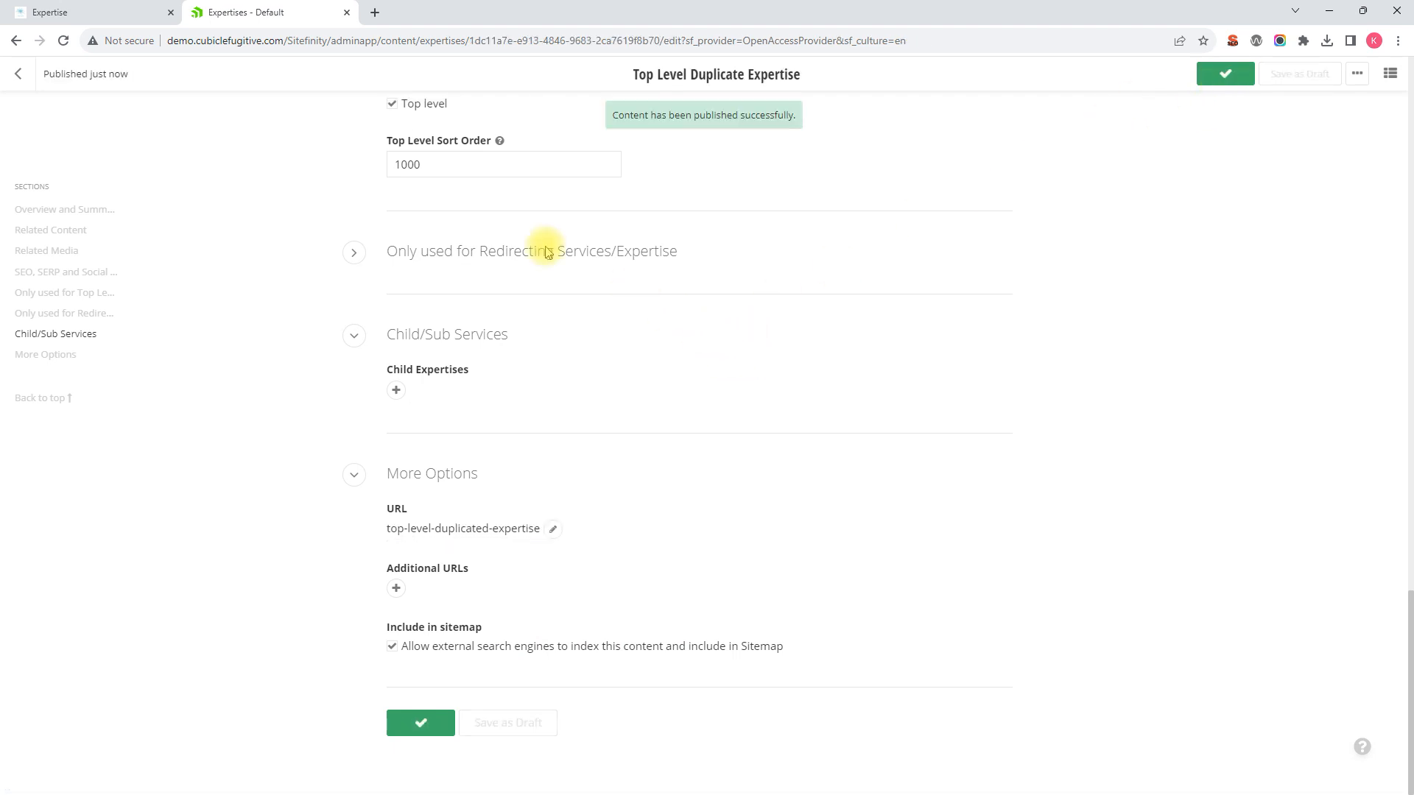
Step: Reload the public Expertise page and confirm Top Level Duplicate Expertise appears first, including in the menu
click(104, 14)
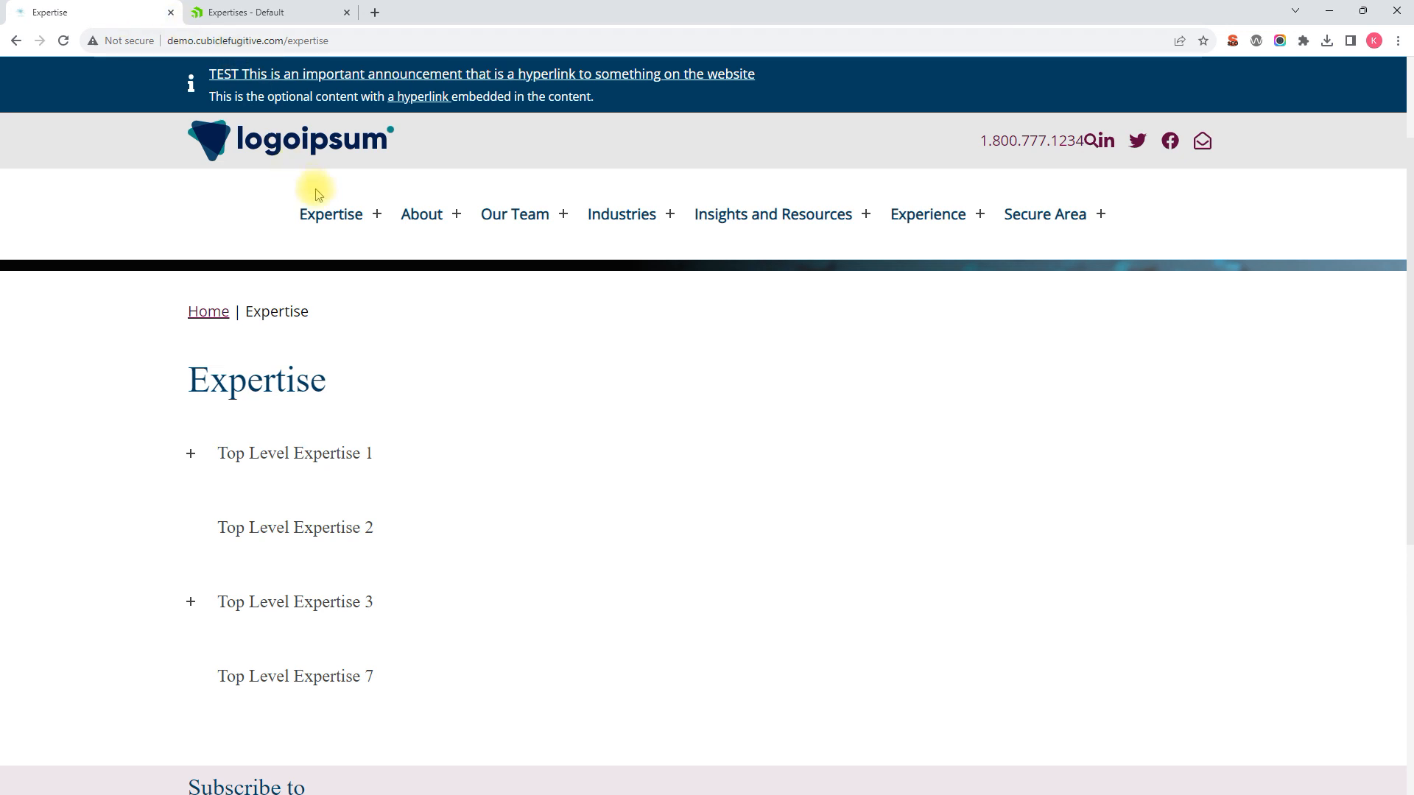
scroll(379, 288, down, 3)
scroll(379, 285, up, 3)
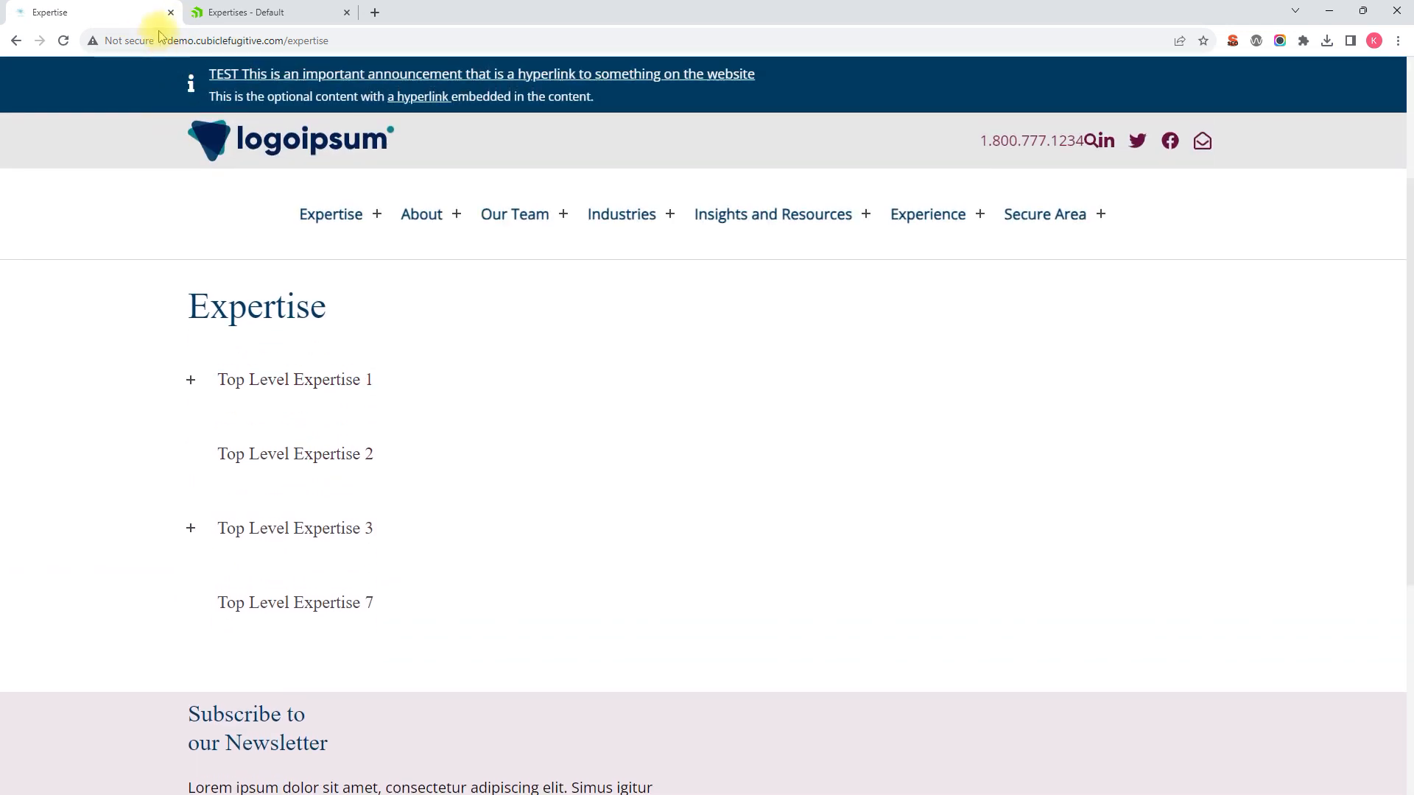
click(64, 42)
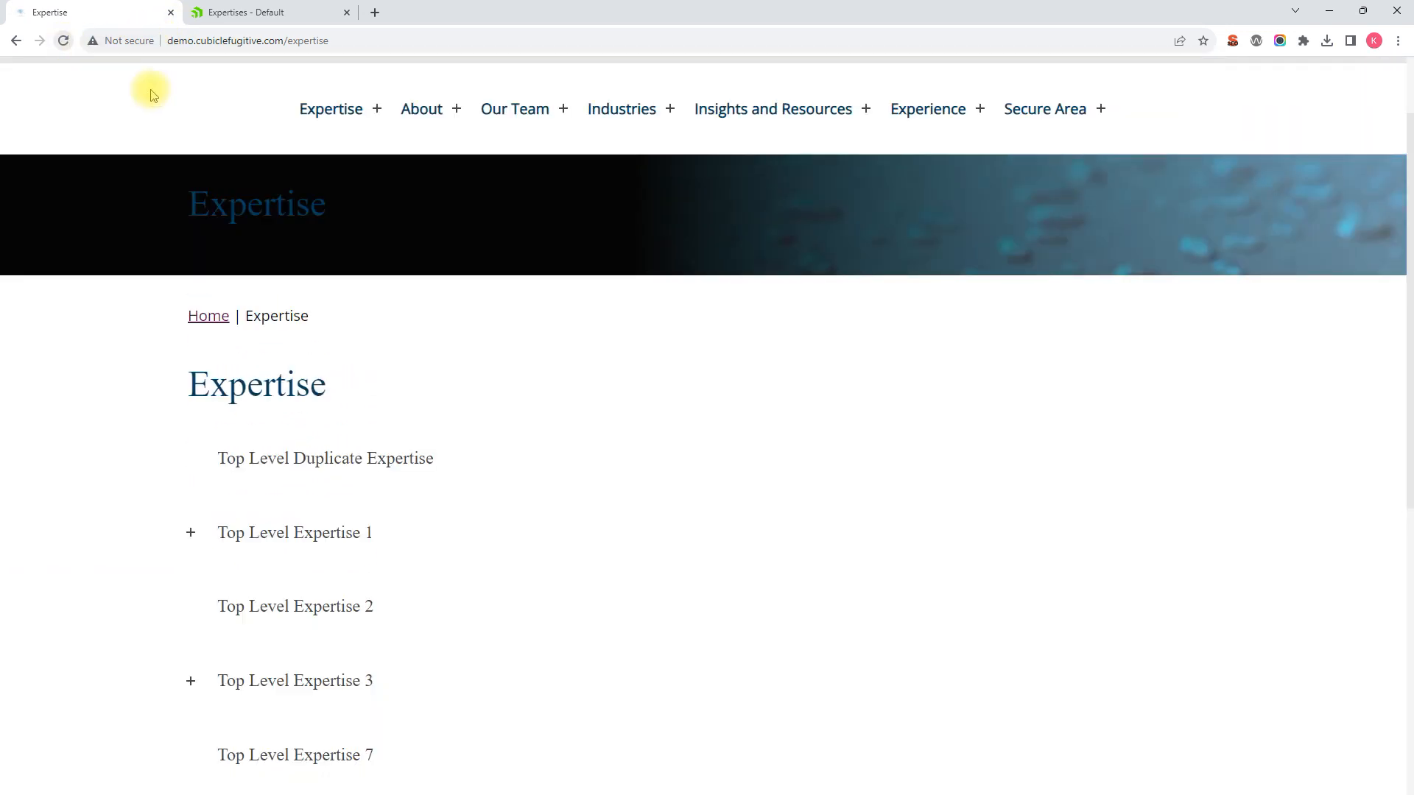
scroll(281, 192, down, 1)
scroll(449, 400, up, 1)
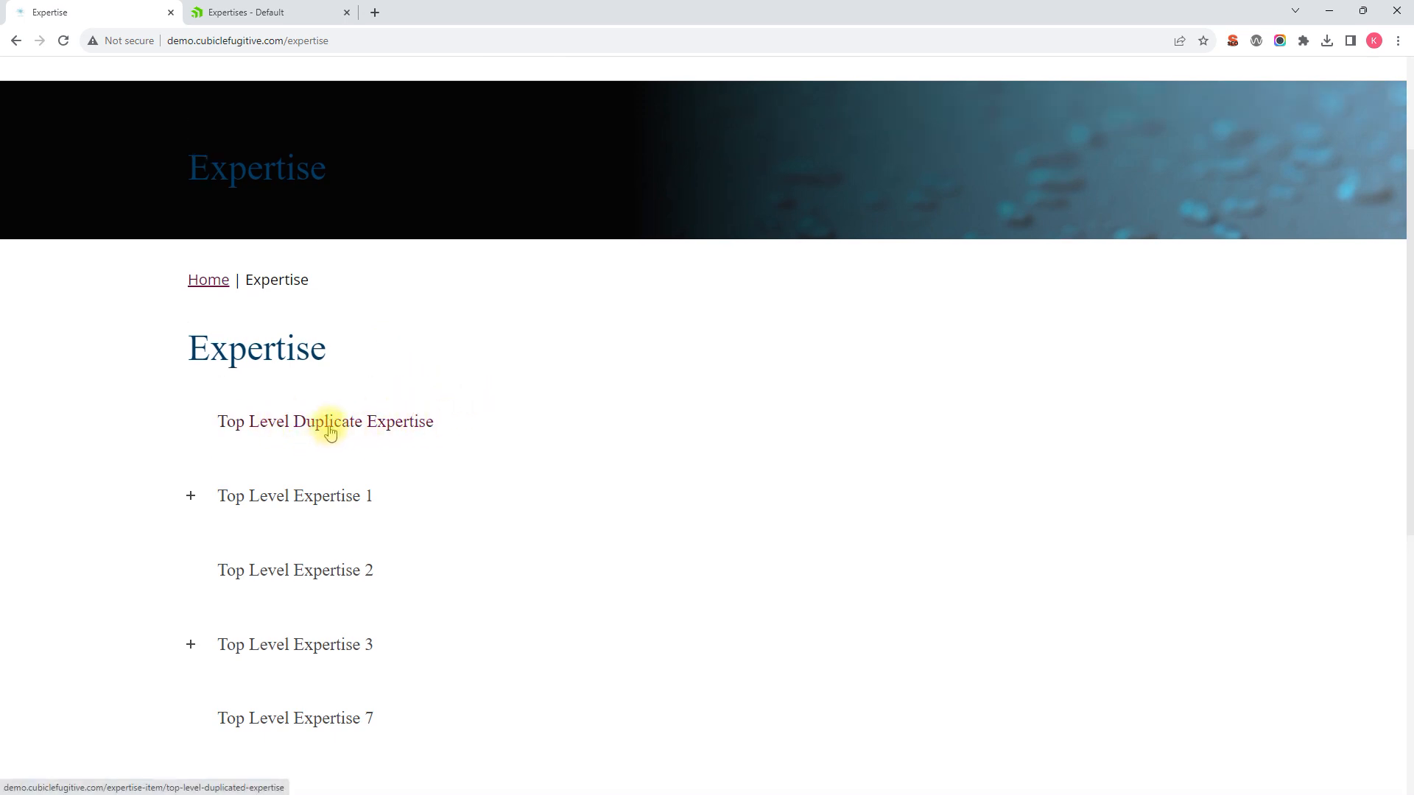
scroll(333, 430, up, 3)
mouse_move(329, 219)
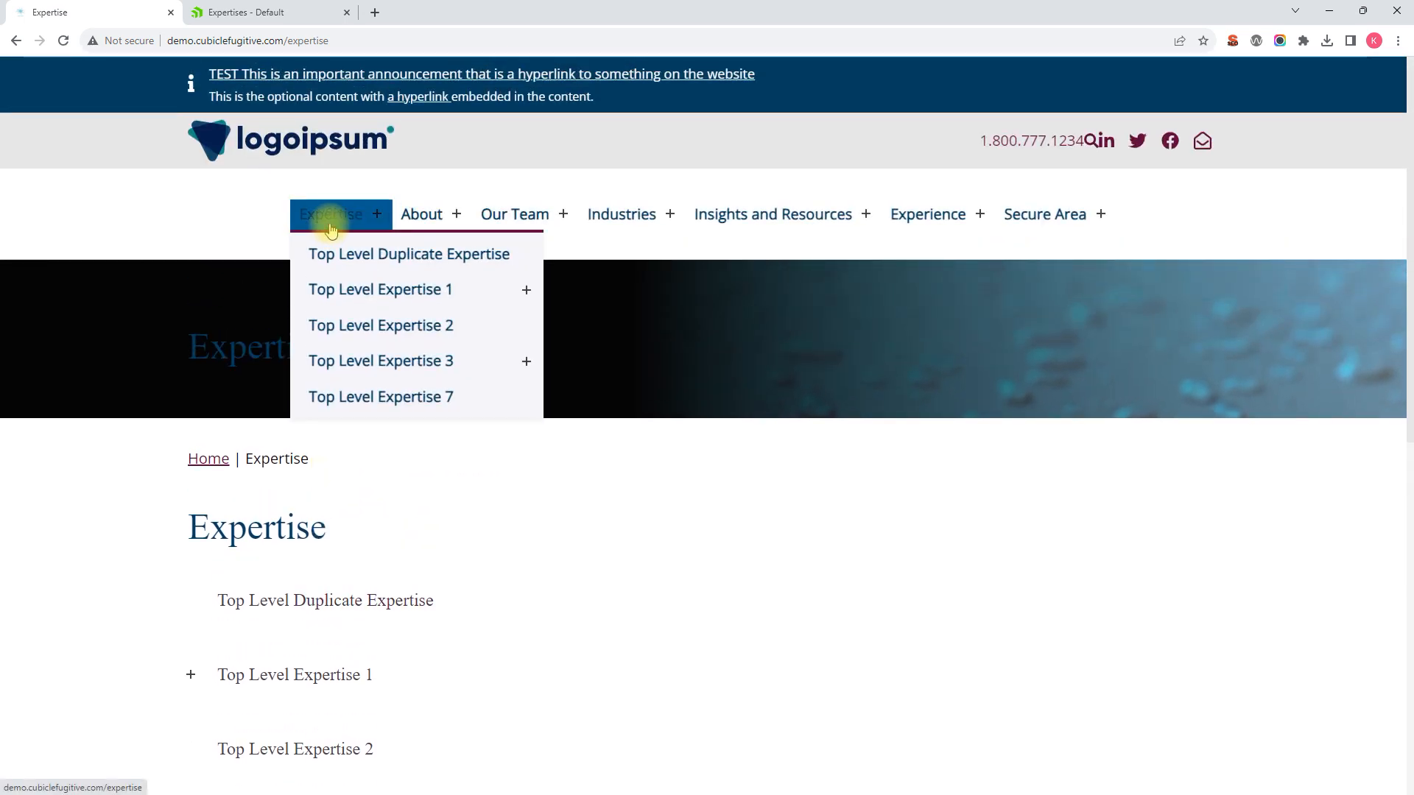